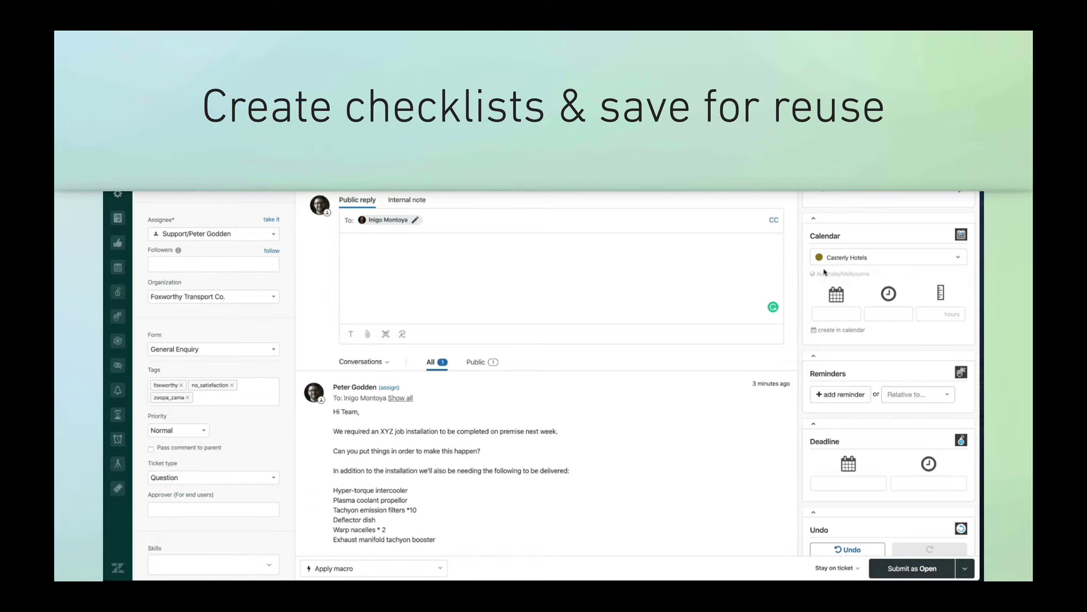
Step: Add the tasks 'Assess job', 'Create quote' and 'Receive PO number' to ticket #3280
click(854, 186)
text(Asses)
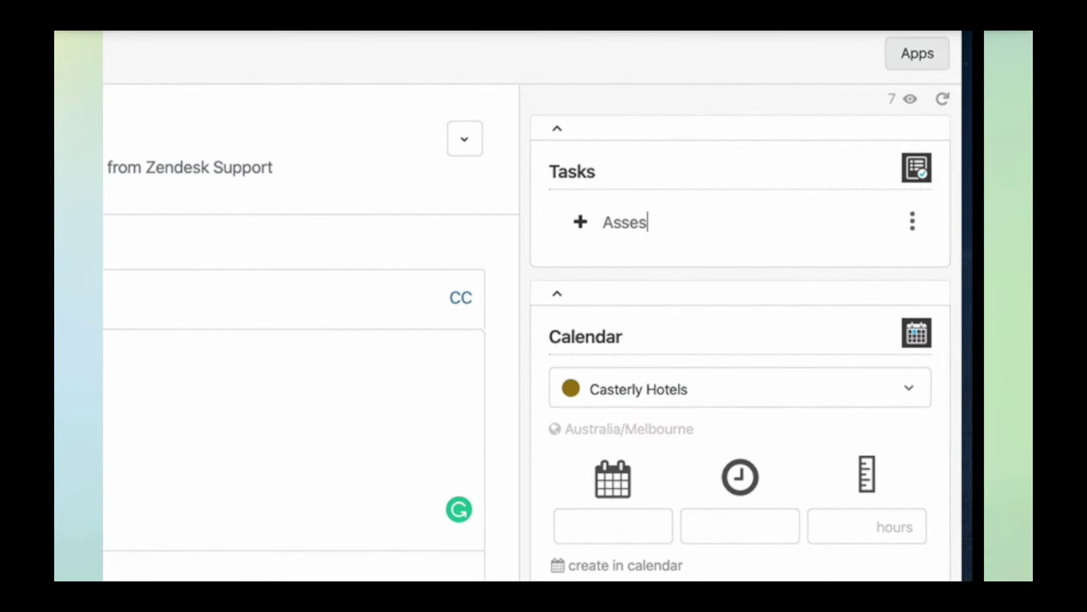
text(s job)
key(Return)
text(Create quote)
key(Return)
text(Receive PO number)
key(Return)
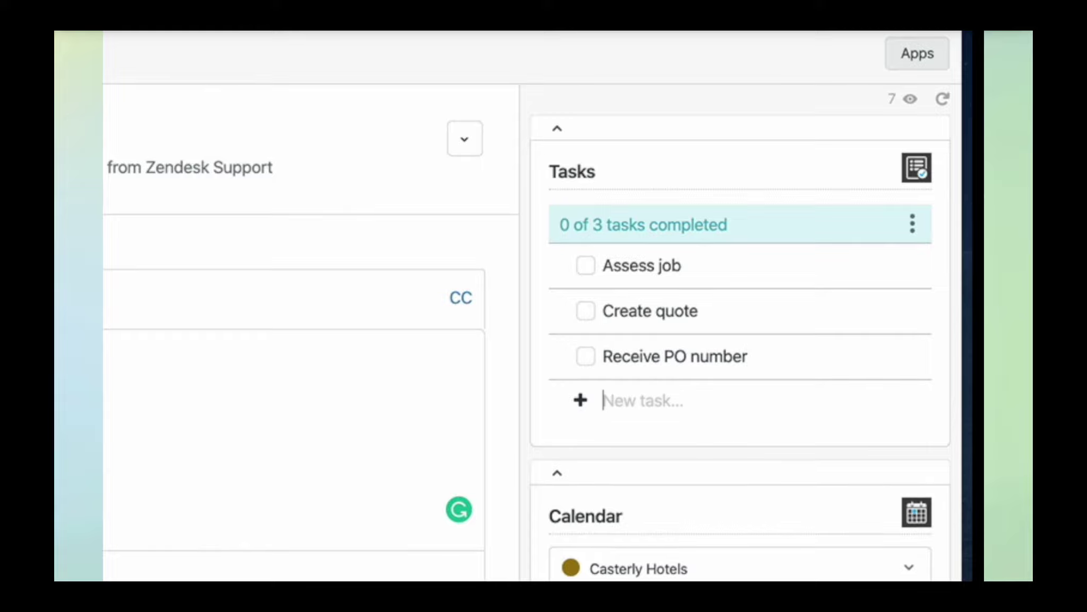
click(914, 222)
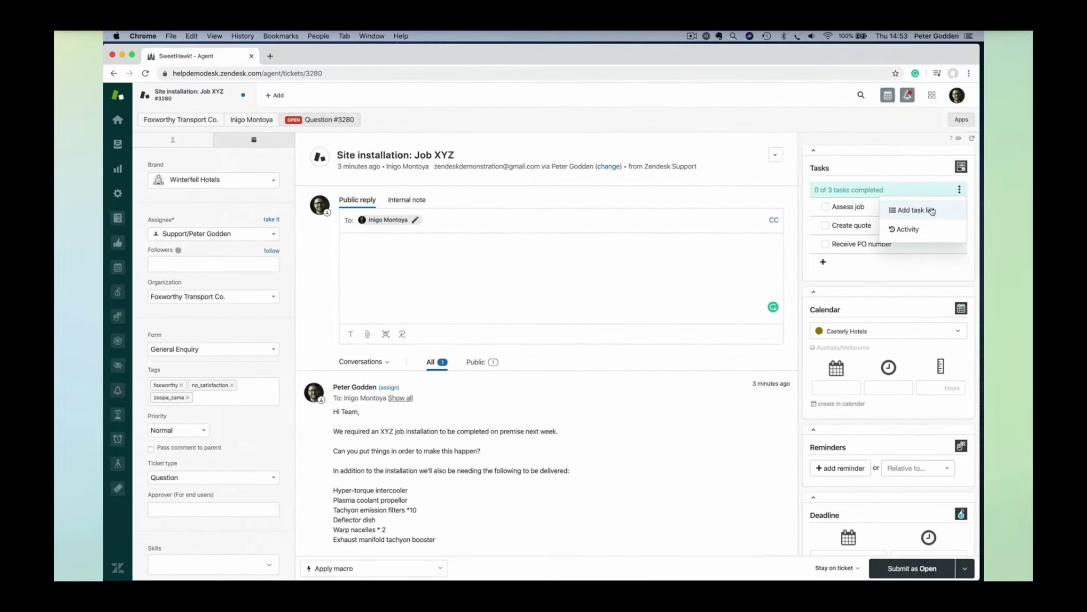
Step: Add the saved Site Installation task list to the ticket
click(915, 211)
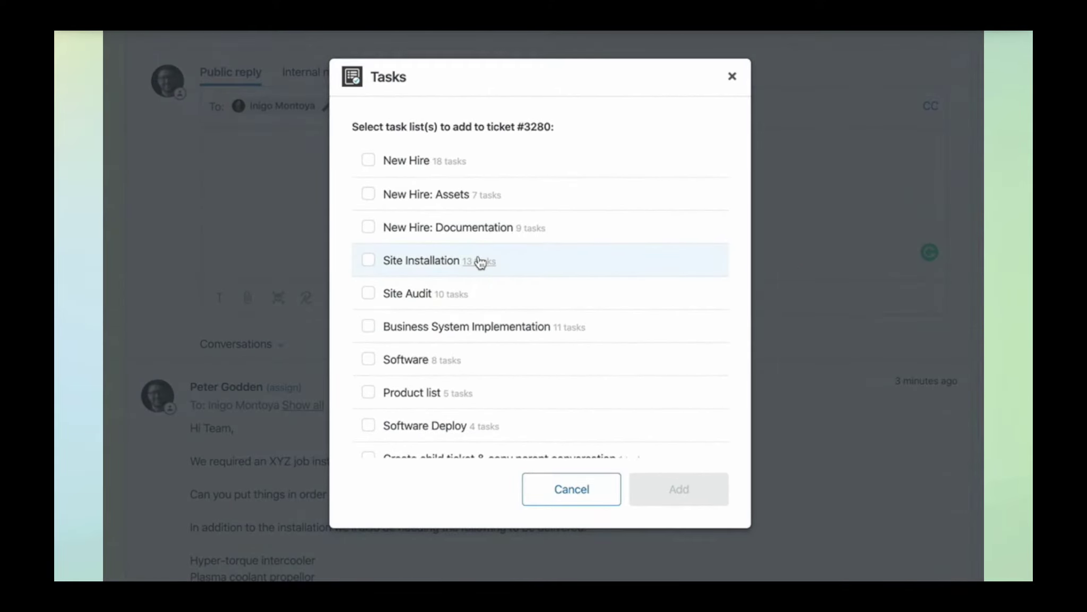
click(479, 260)
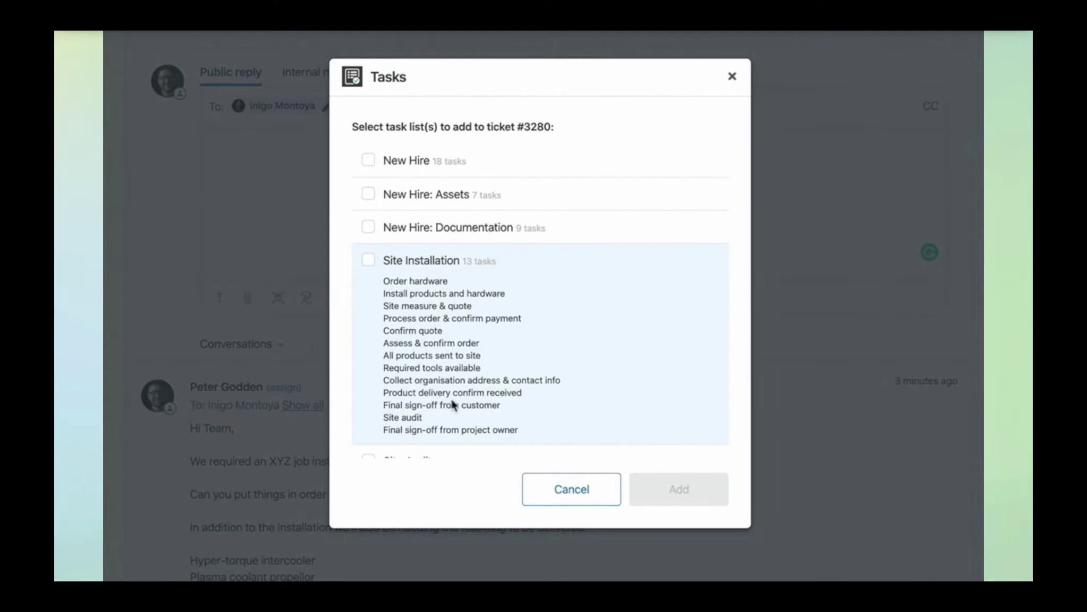
click(368, 260)
click(653, 488)
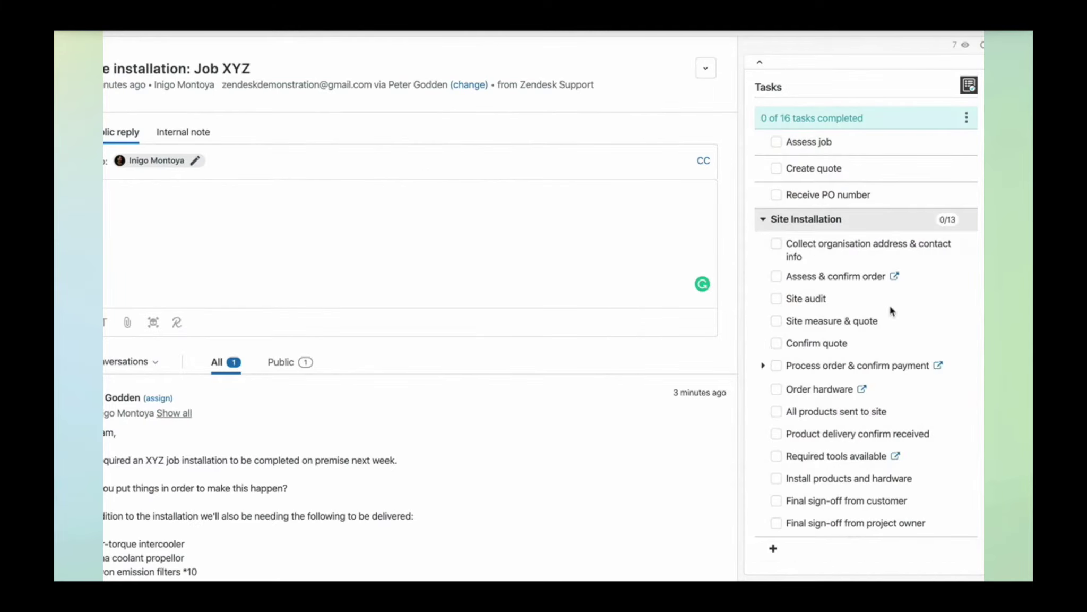
Step: Tick off Assess job, Create quote, Collect organisation address & contact info, and Site audit
click(777, 141)
click(777, 169)
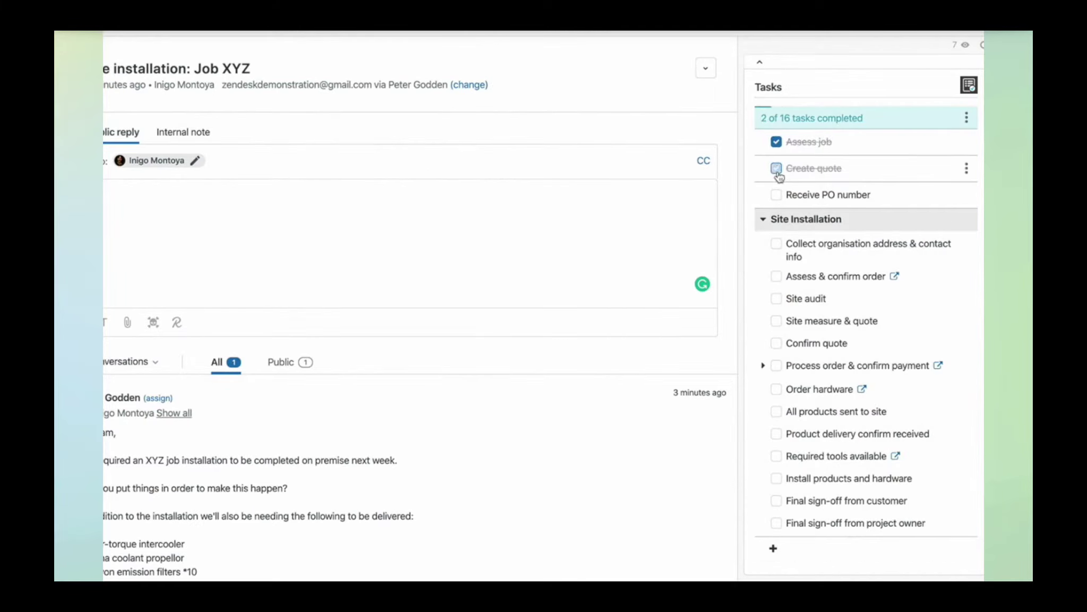
click(780, 245)
click(776, 299)
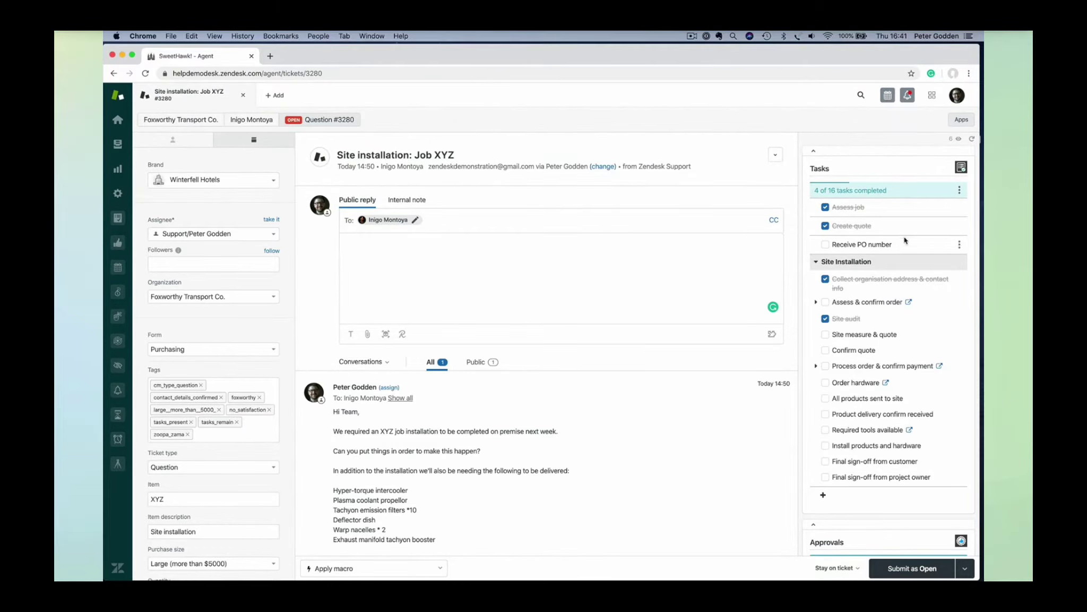
Step: Move Receive PO number to the top, then place the Site Installation group above it
drag(901, 244, 901, 208)
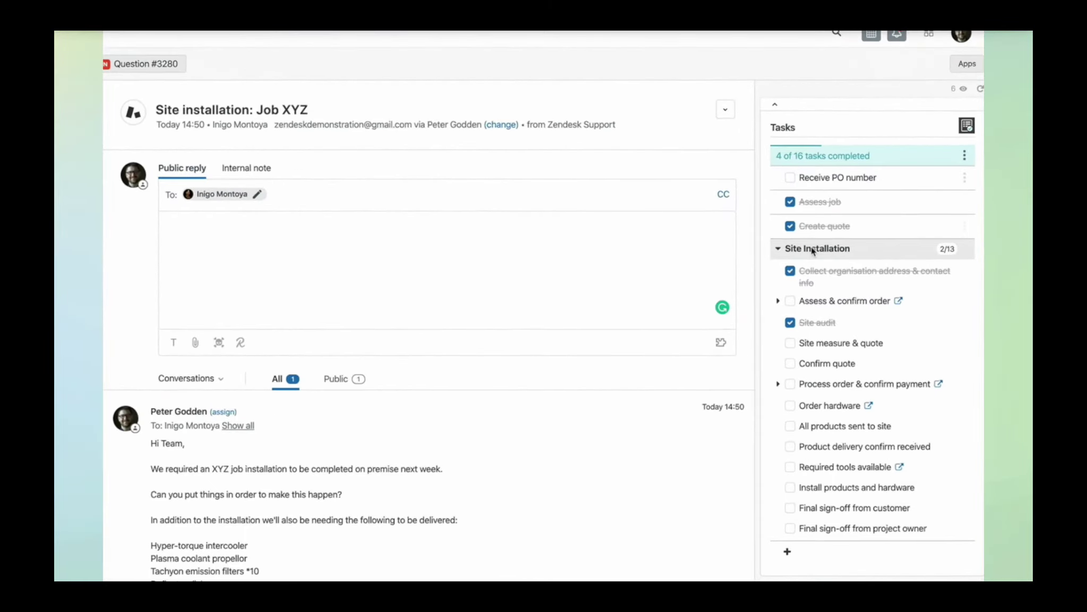
click(806, 257)
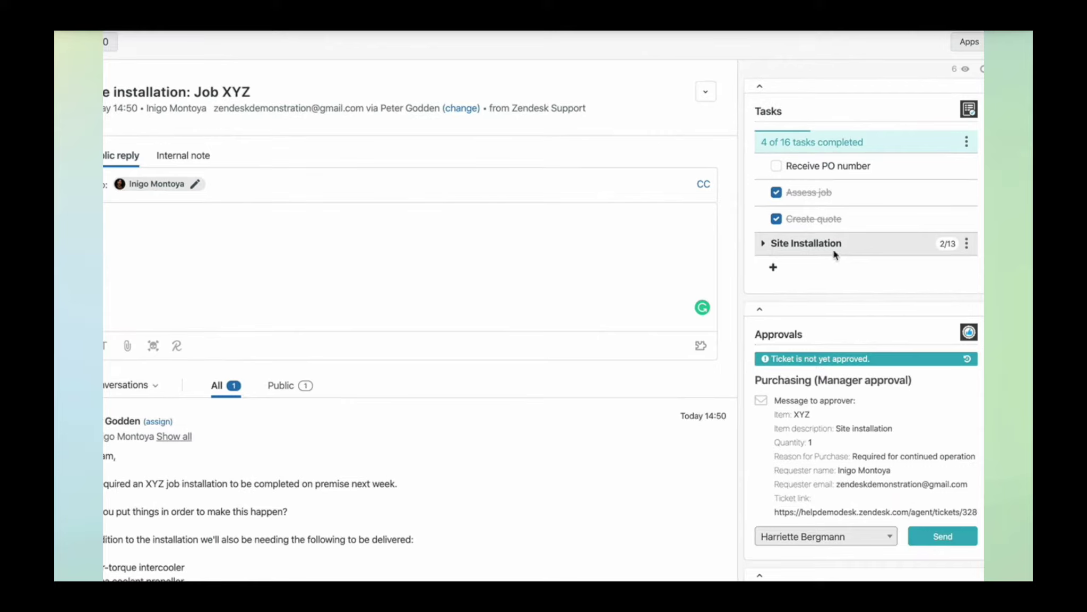
drag(835, 254, 837, 165)
click(763, 163)
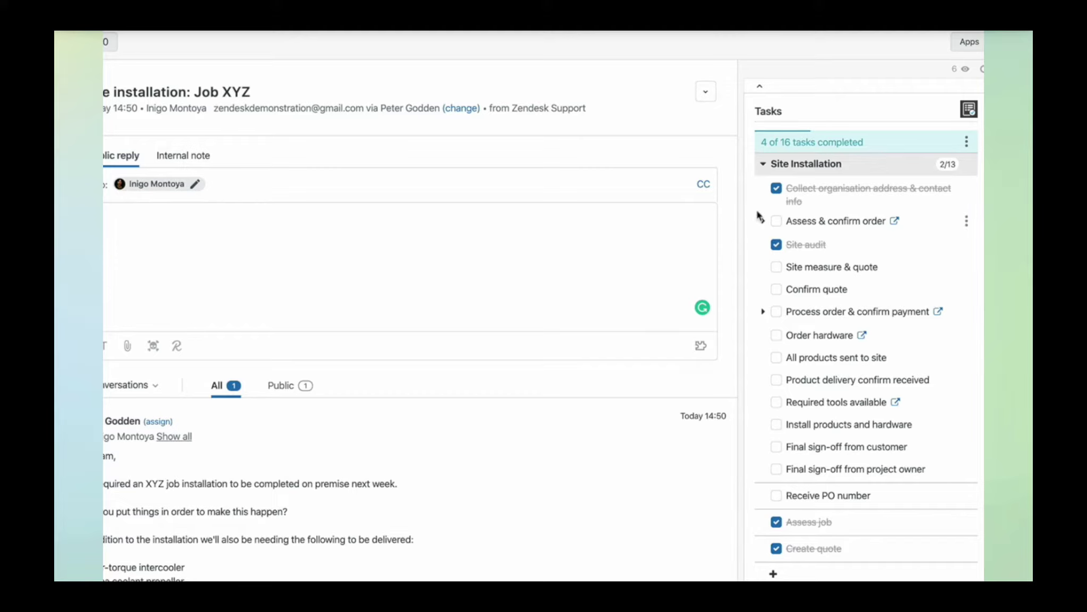
Step: Expand Assess & confirm order to view its note and linked Guide article, then return to the ticket
click(763, 221)
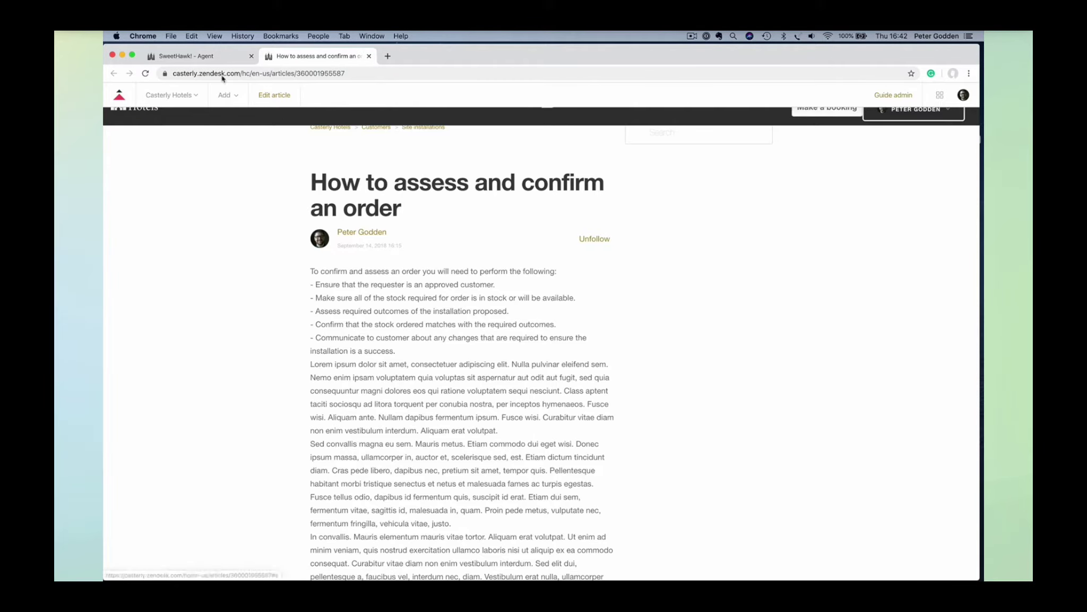
click(208, 53)
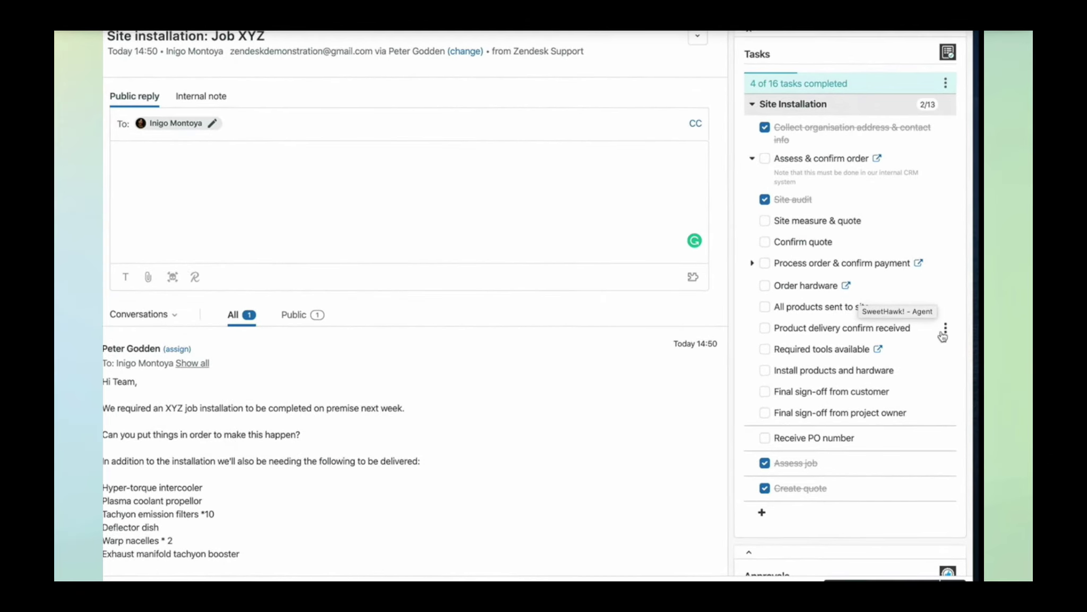
Step: Mark the Product delivery confirm received task as done
click(764, 328)
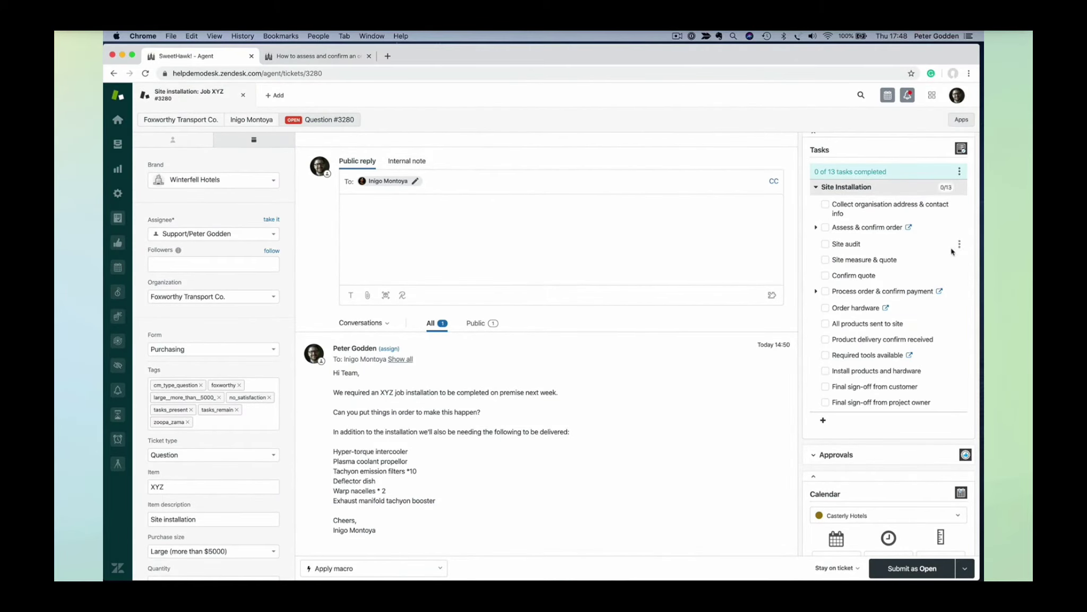
Step: Convert the Site audit task into a new blank sub-ticket without a template
click(959, 244)
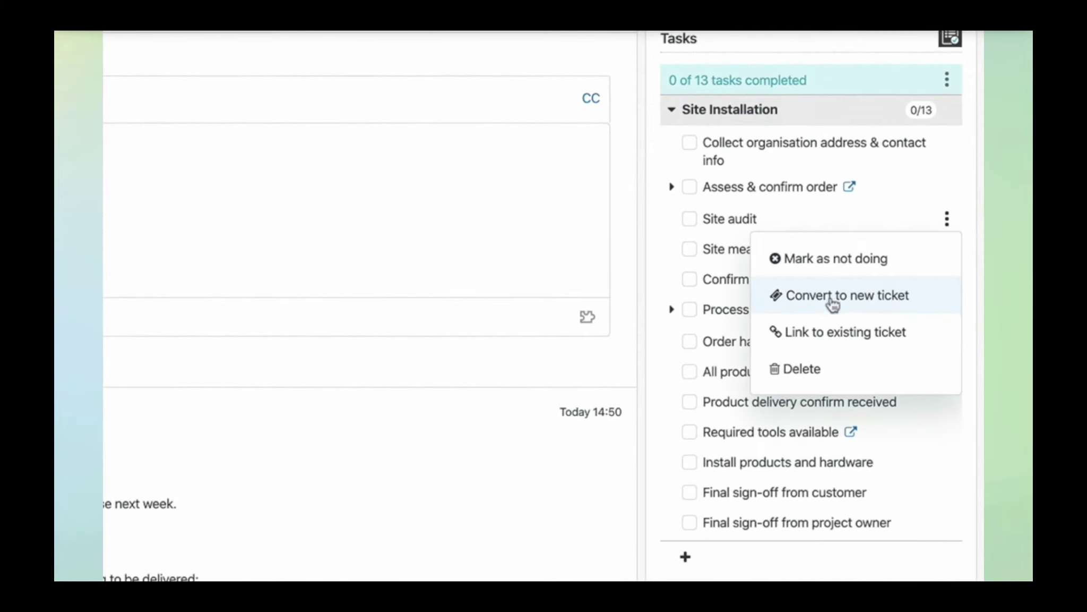
click(877, 291)
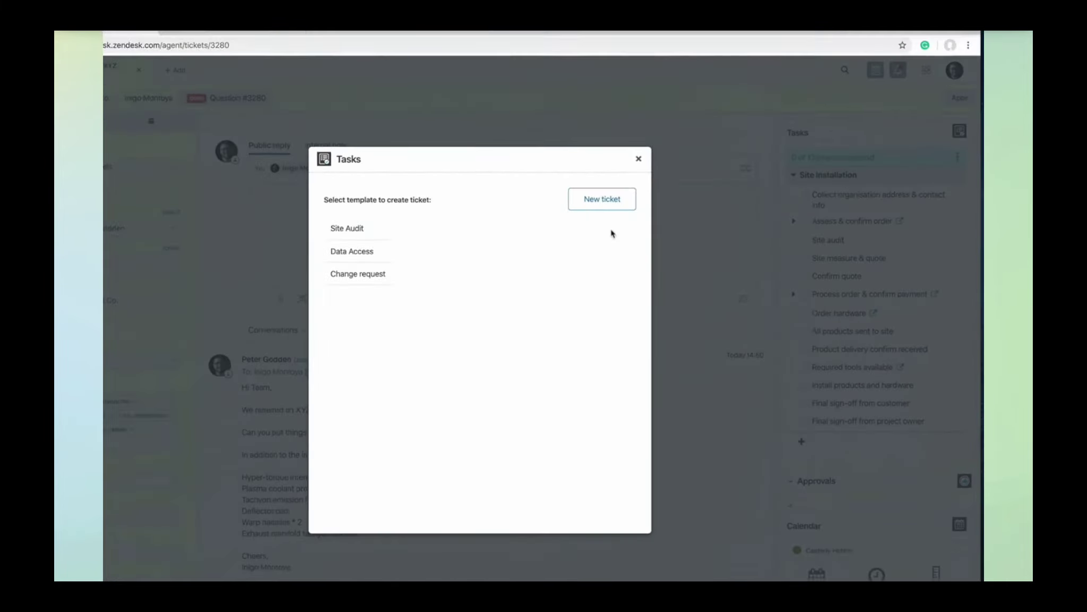
click(613, 200)
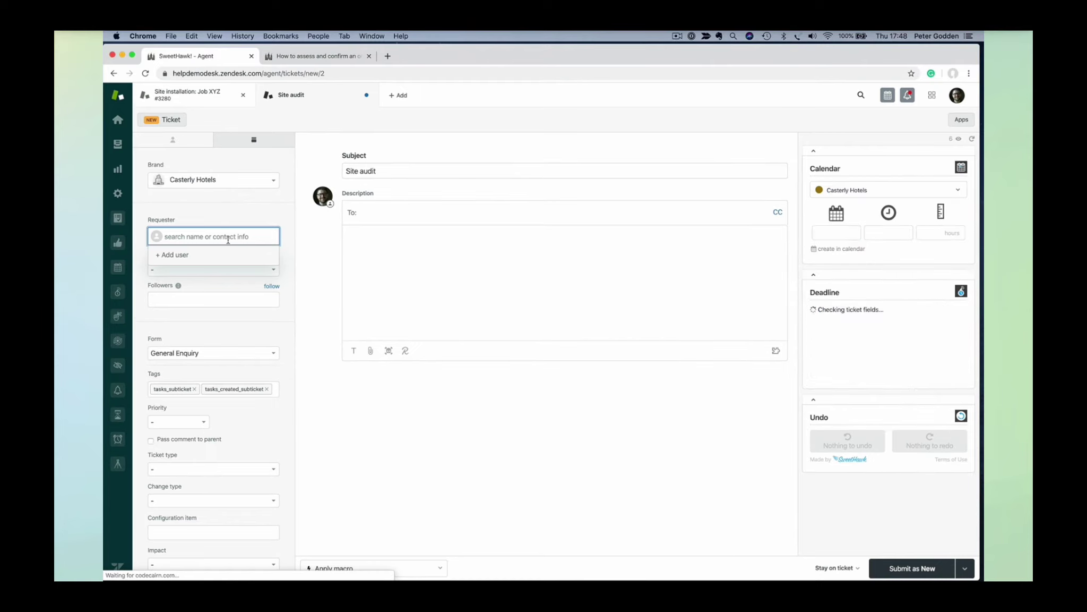
Step: Set the site auditor as requester and write 'Can you please audit site xyz asap!'
text(auditor)
click(226, 255)
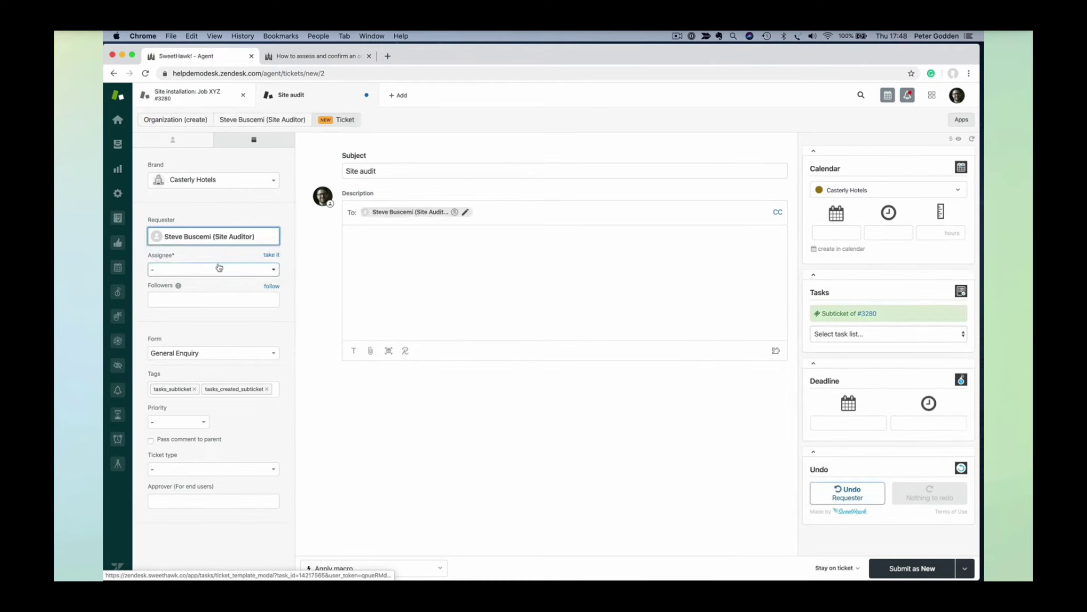
click(432, 245)
text(Hi Steve,)
key(Return)
key(Return)
text(Can you please audit site xyz asap!)
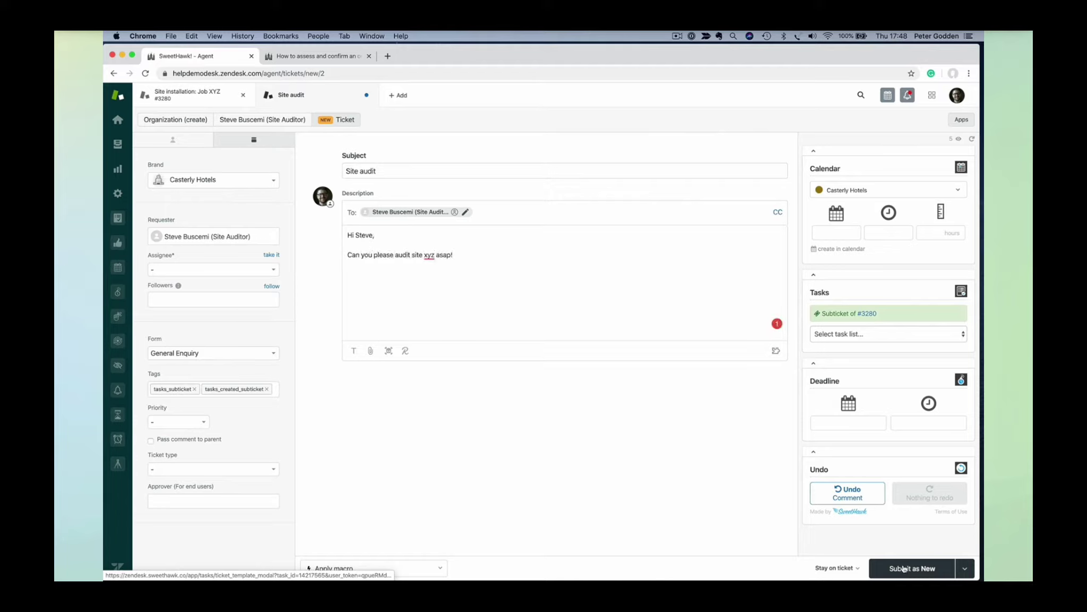
Step: Submit sub-ticket #3291, then on #3280 tick Assess & confirm order, Site measure & quote, Confirm quote
click(903, 569)
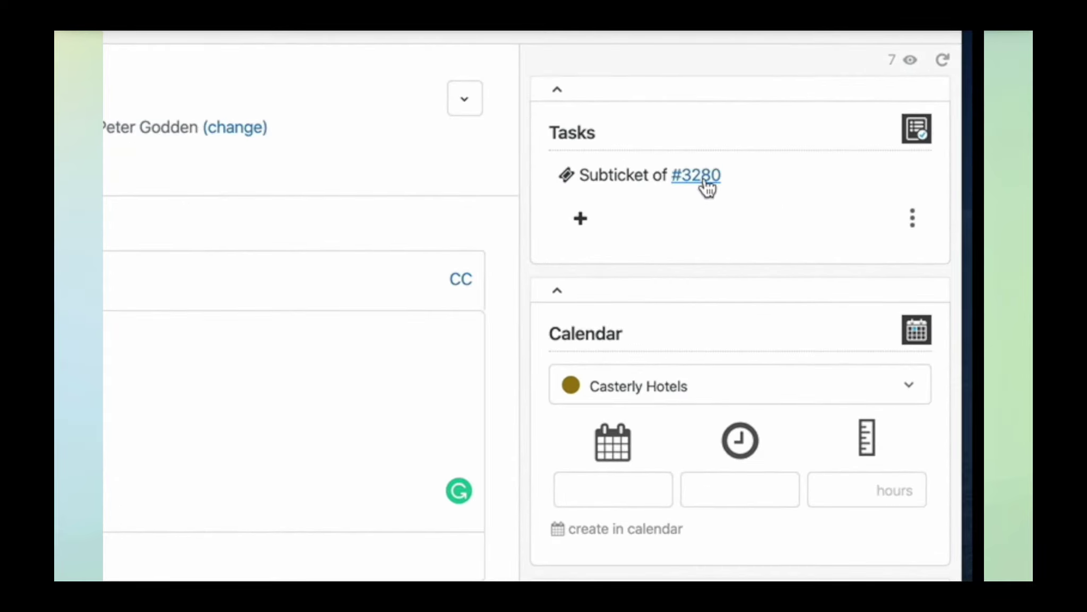
click(704, 180)
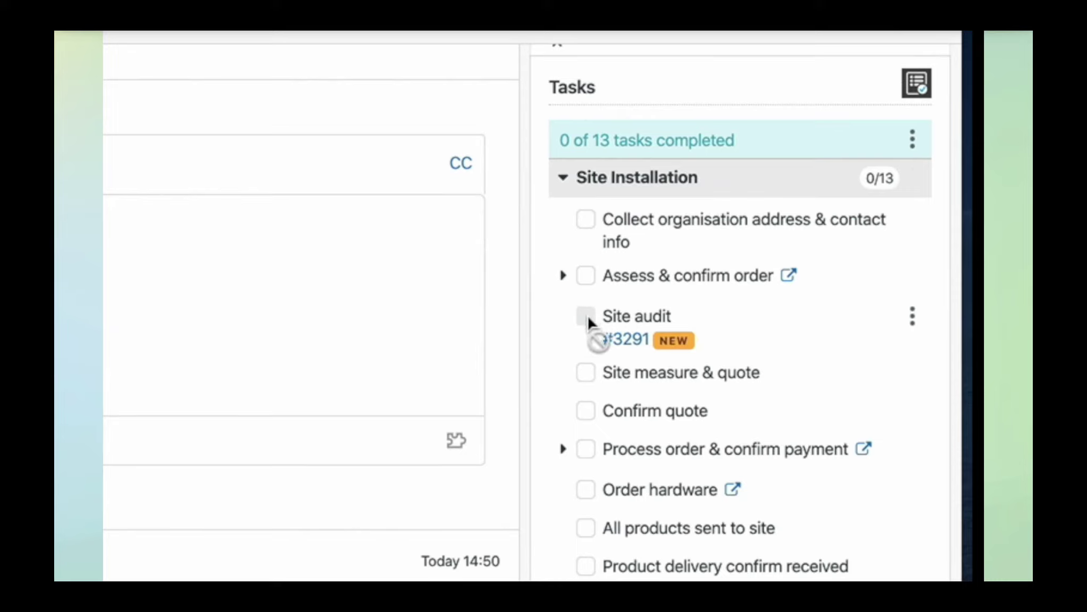
click(586, 275)
click(585, 373)
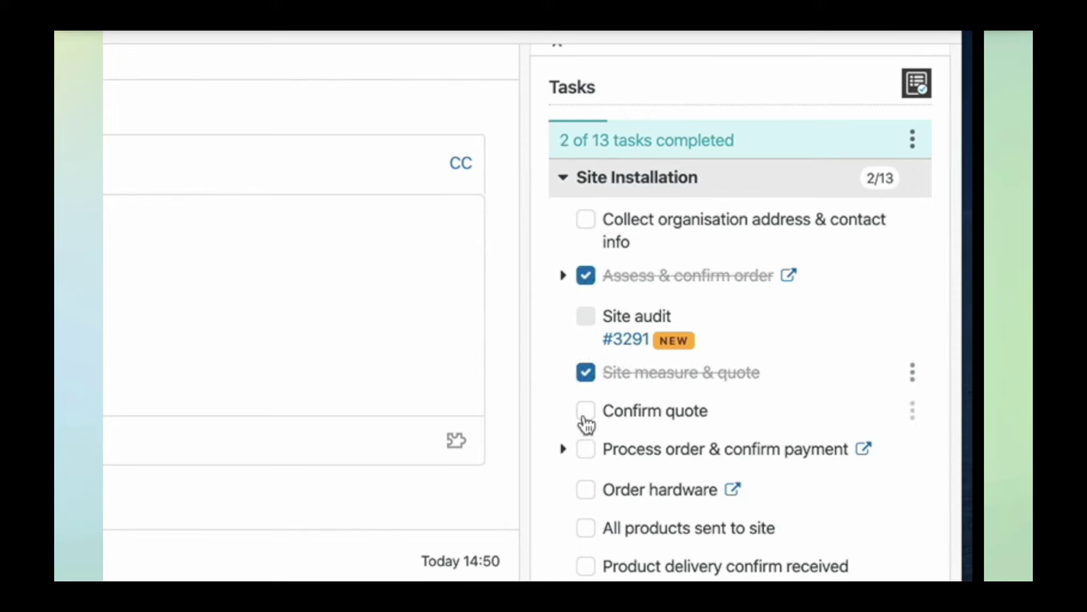
click(586, 417)
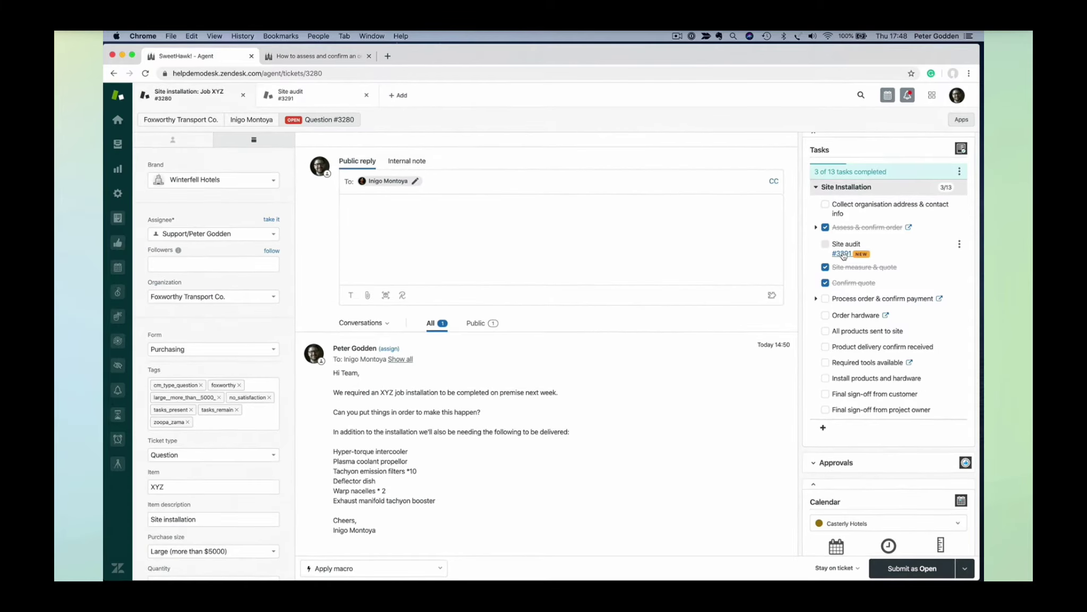
Step: Open sub-ticket #3291 and submit it as Solved
click(843, 254)
click(953, 568)
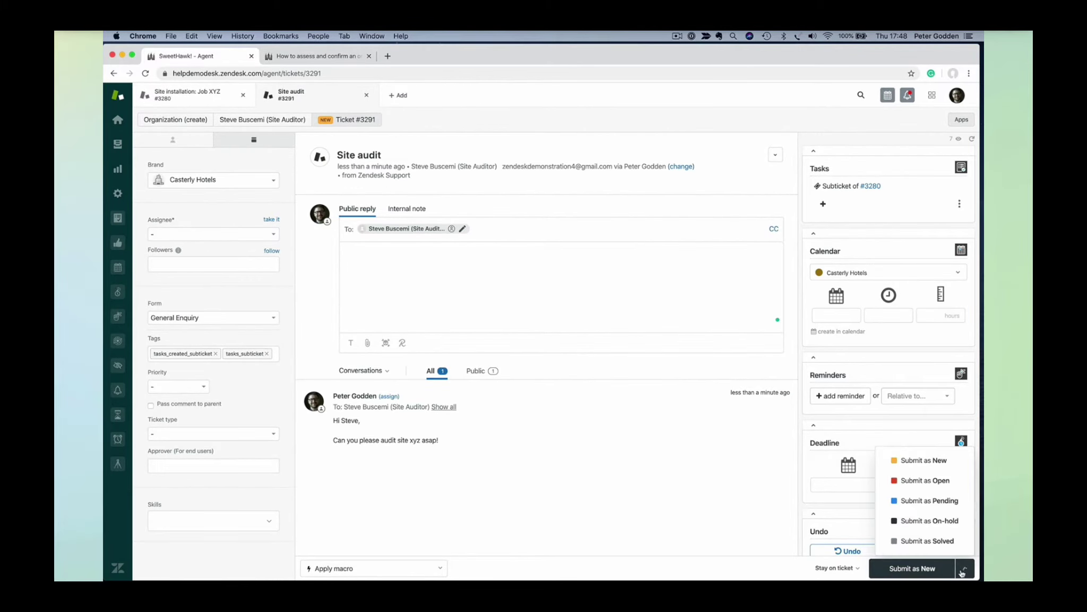
click(943, 542)
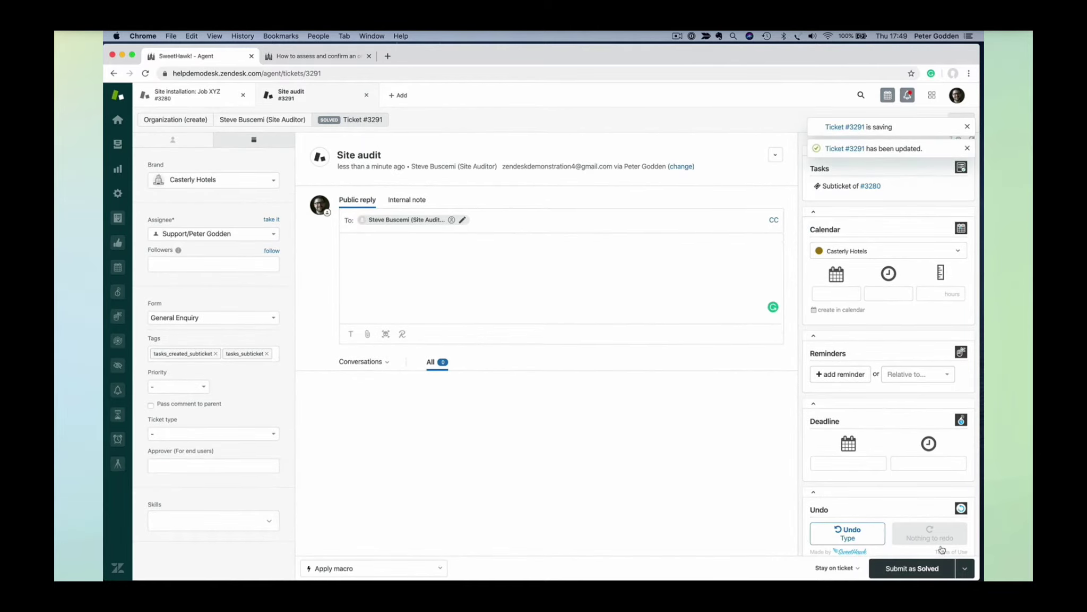
Step: Go back to parent ticket #3280 from the sub-ticket's Tasks app link
click(871, 186)
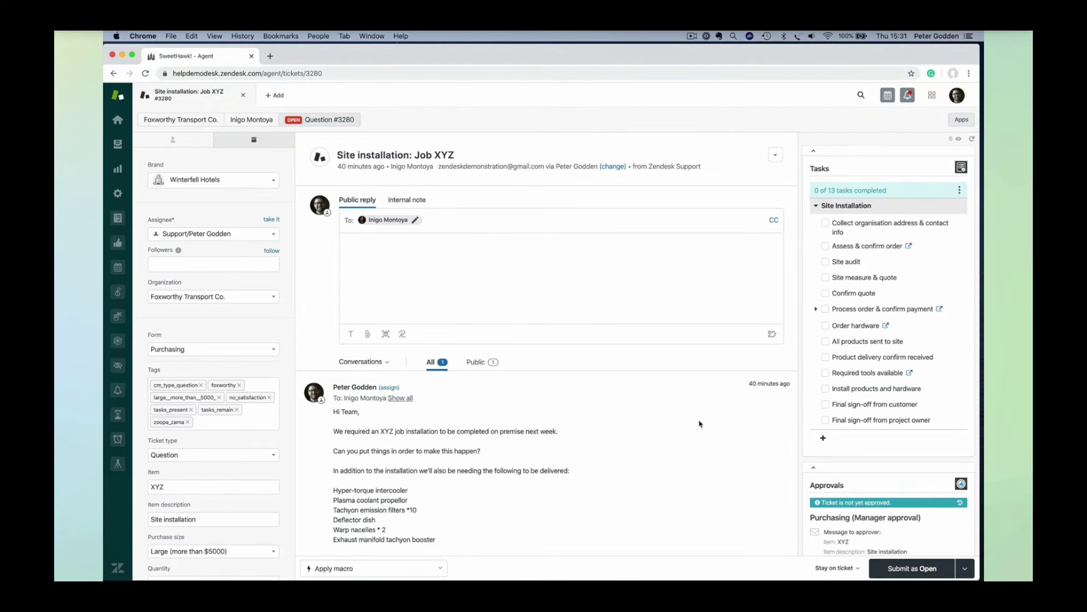
Step: Convert the Site audit task into a ticket using the Site Audit template and open sub-ticket #3286
click(959, 261)
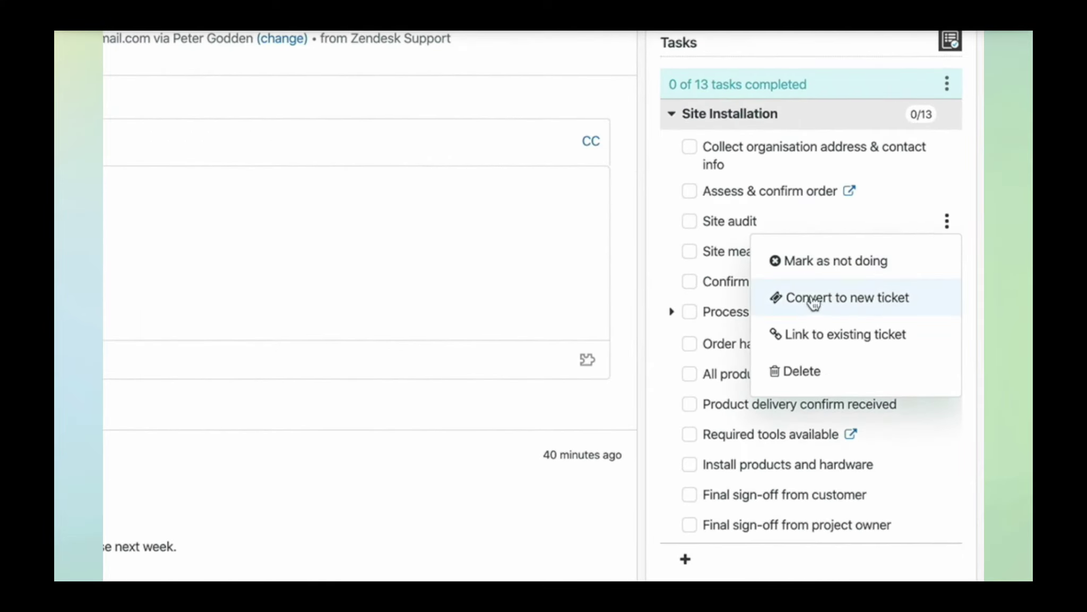
click(812, 307)
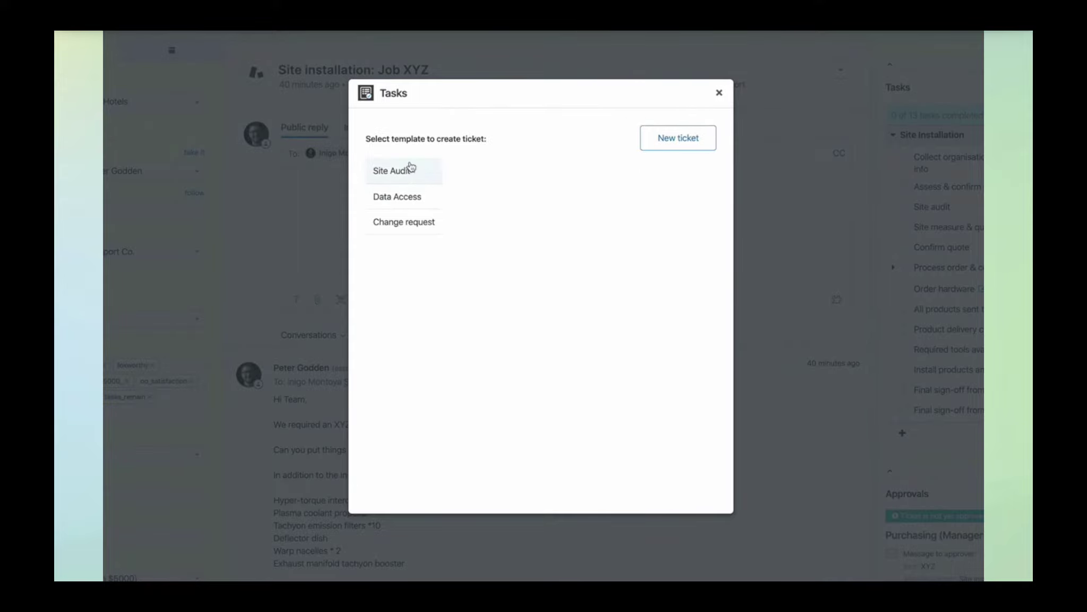
click(406, 181)
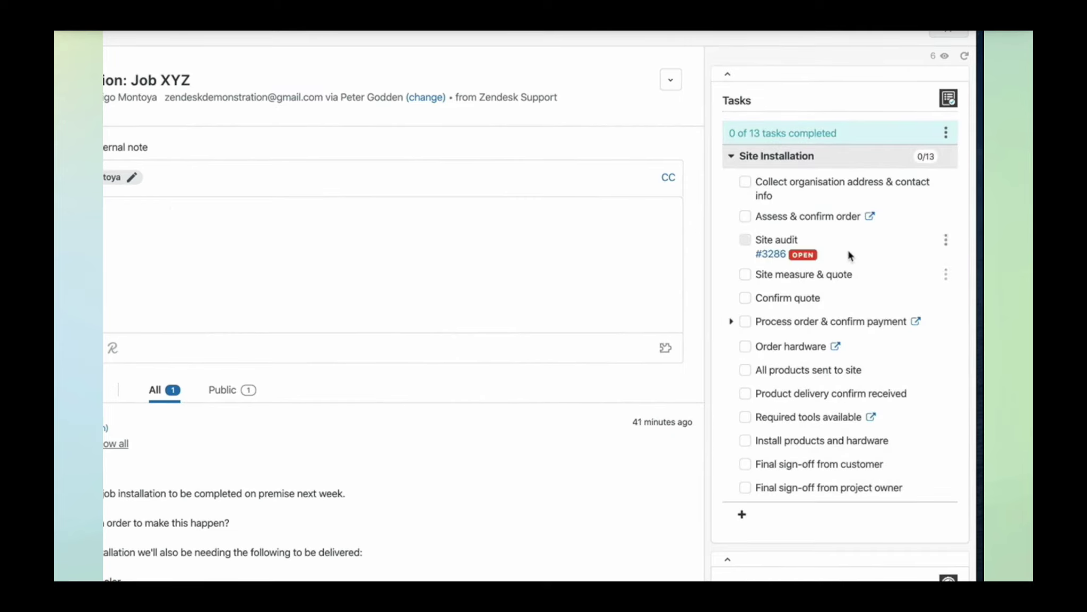
click(770, 254)
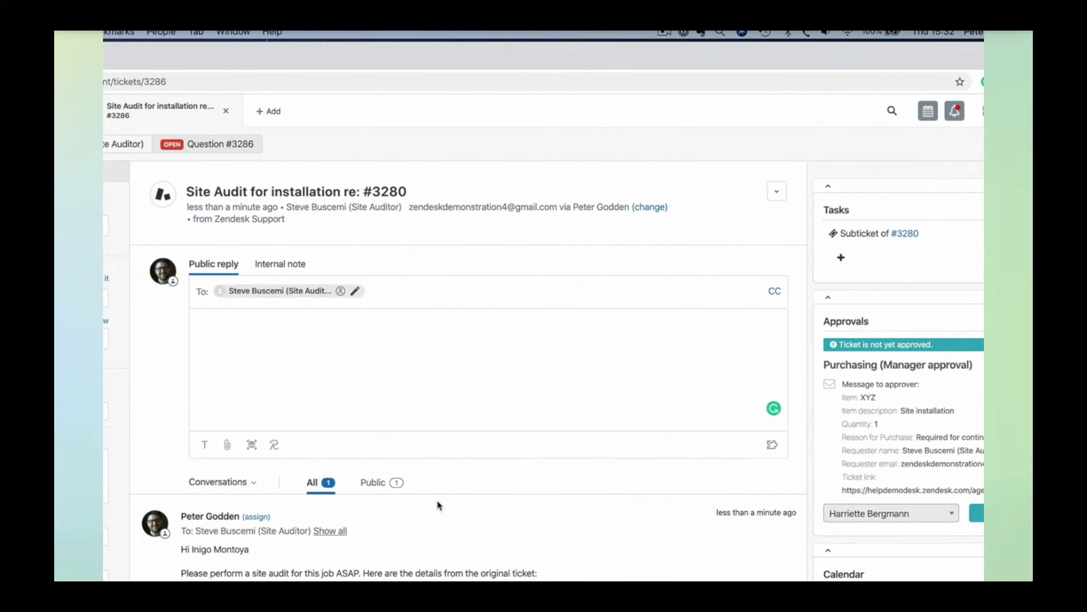
Step: Scroll sub-ticket #3286 to review the purchase reason copied from the parent ticket
scroll(437, 505, down, 3)
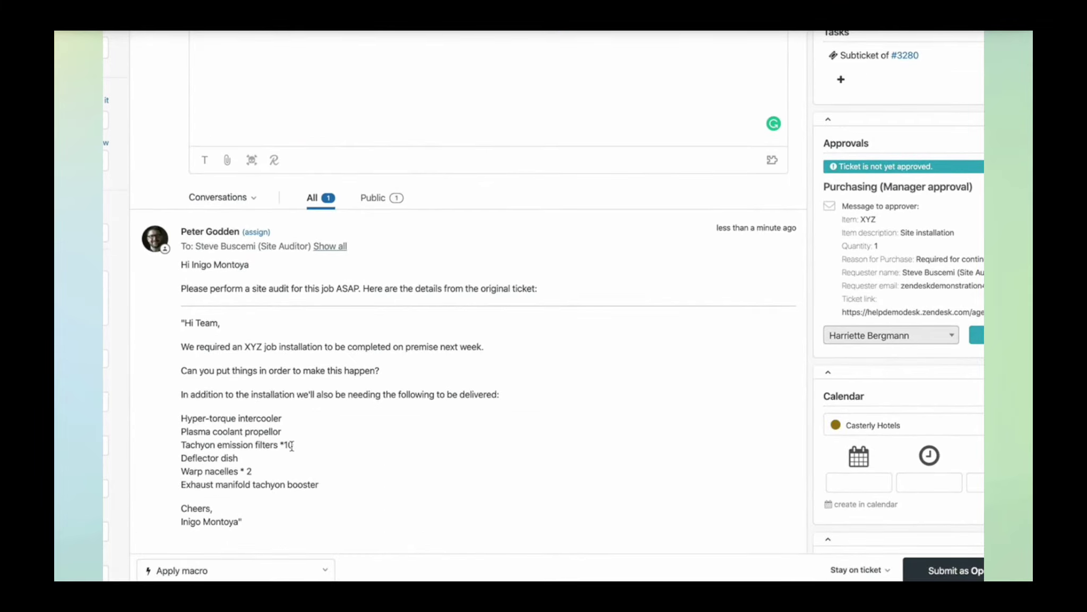
scroll(308, 414, down, 4)
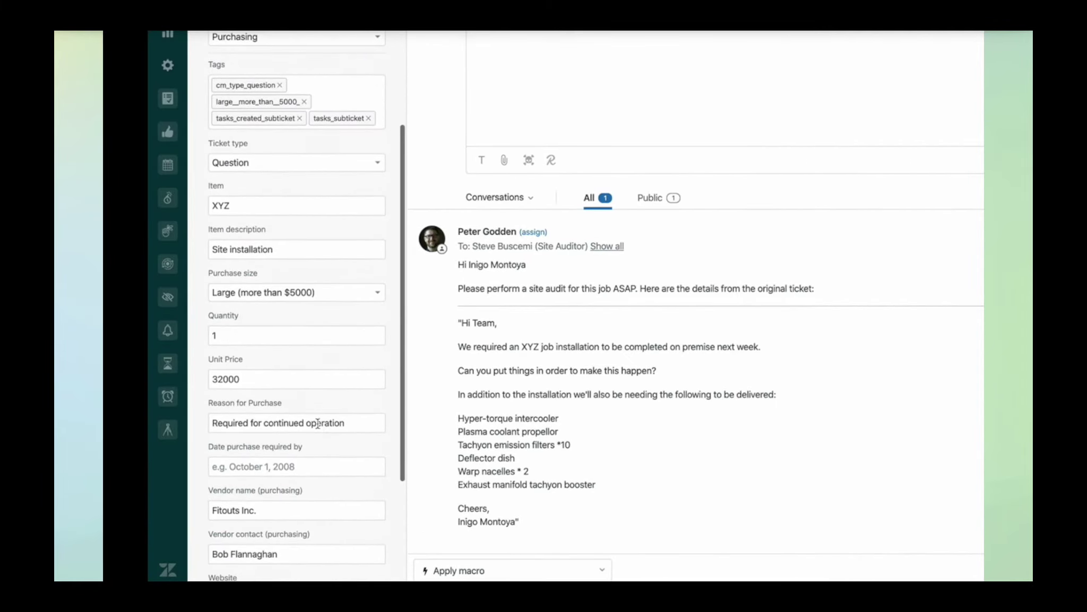
click(322, 423)
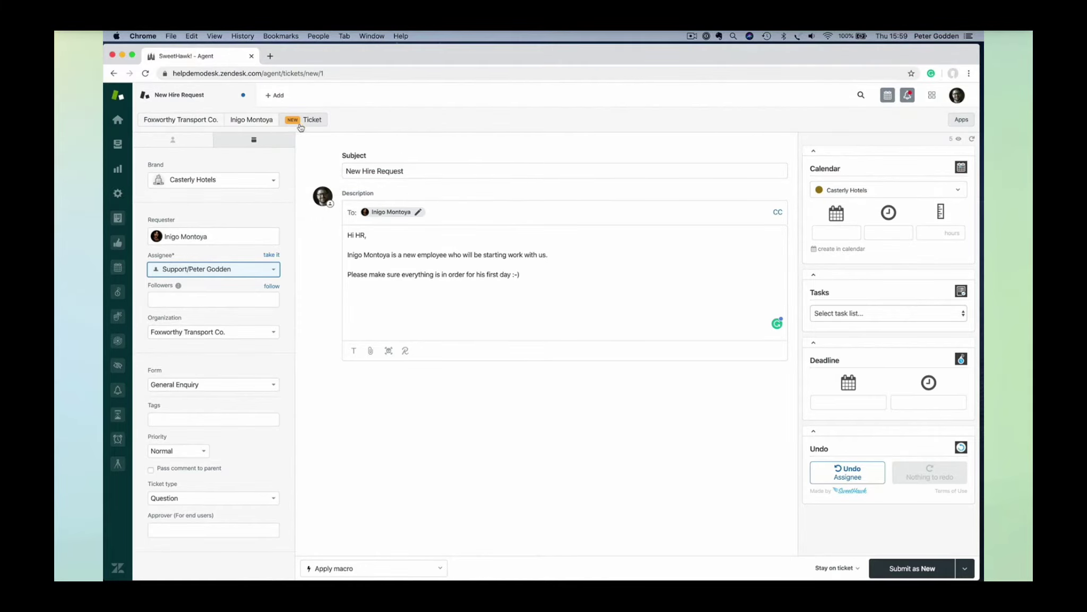
Step: Set the New Hire Request's form to HR and HR Type to Project, then submit it as New
click(218, 384)
scroll(206, 484, down, 3)
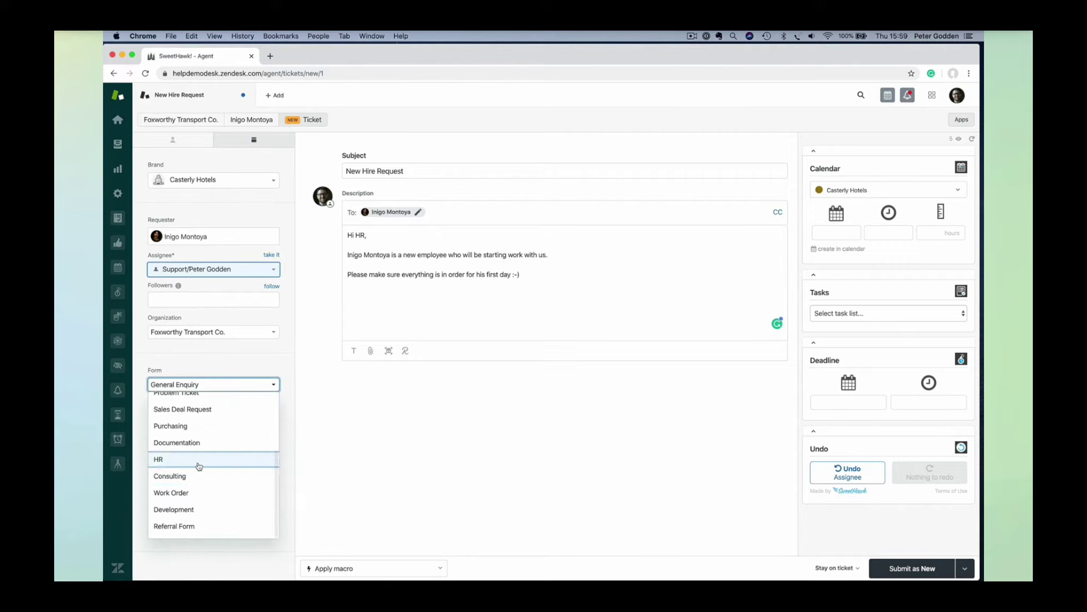
click(201, 461)
click(189, 506)
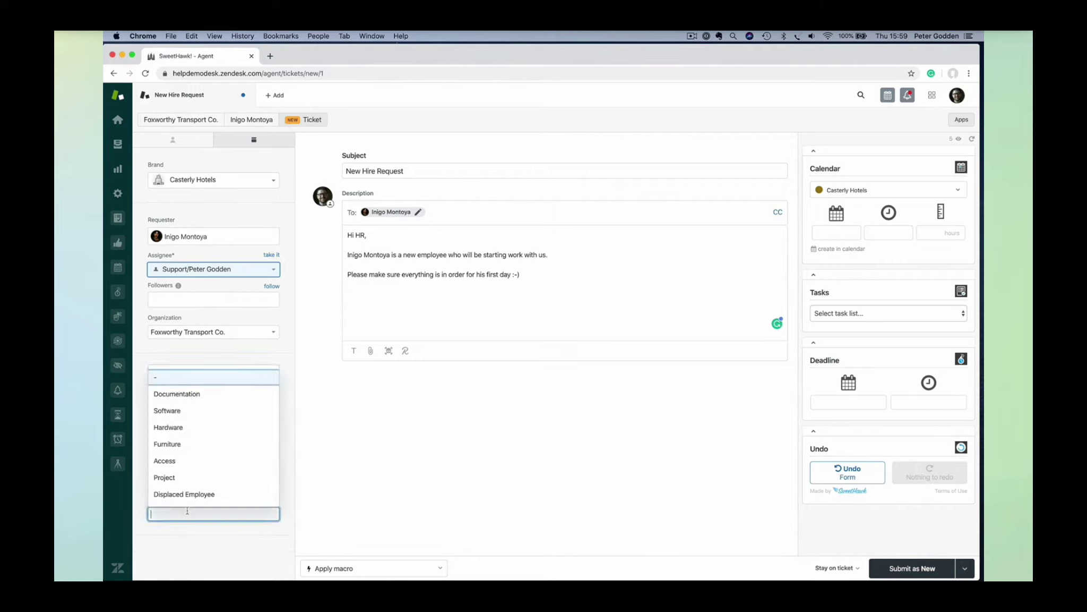
click(197, 476)
click(387, 501)
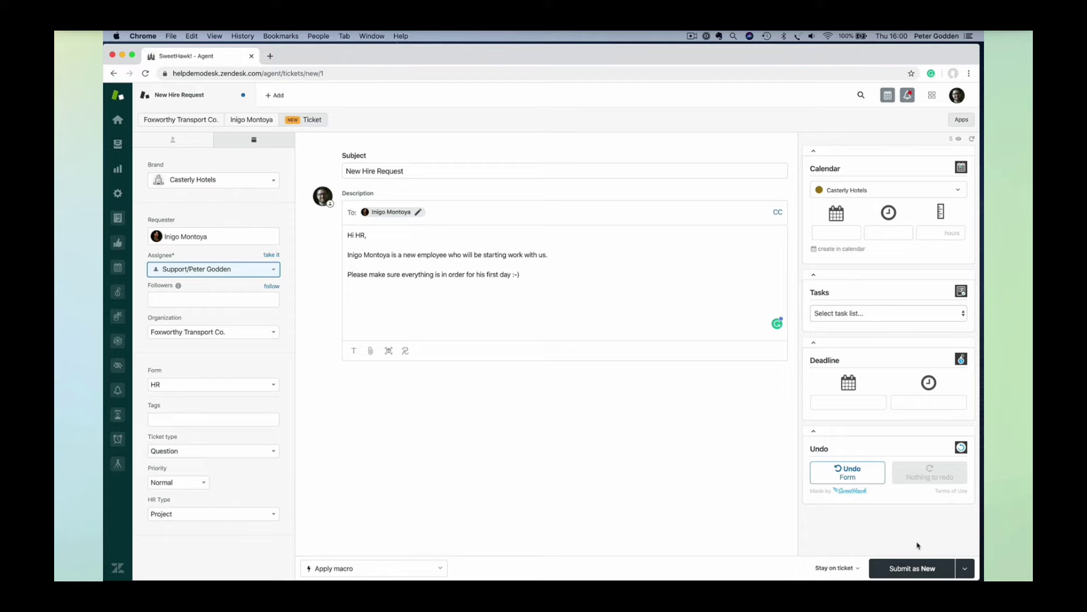
click(921, 567)
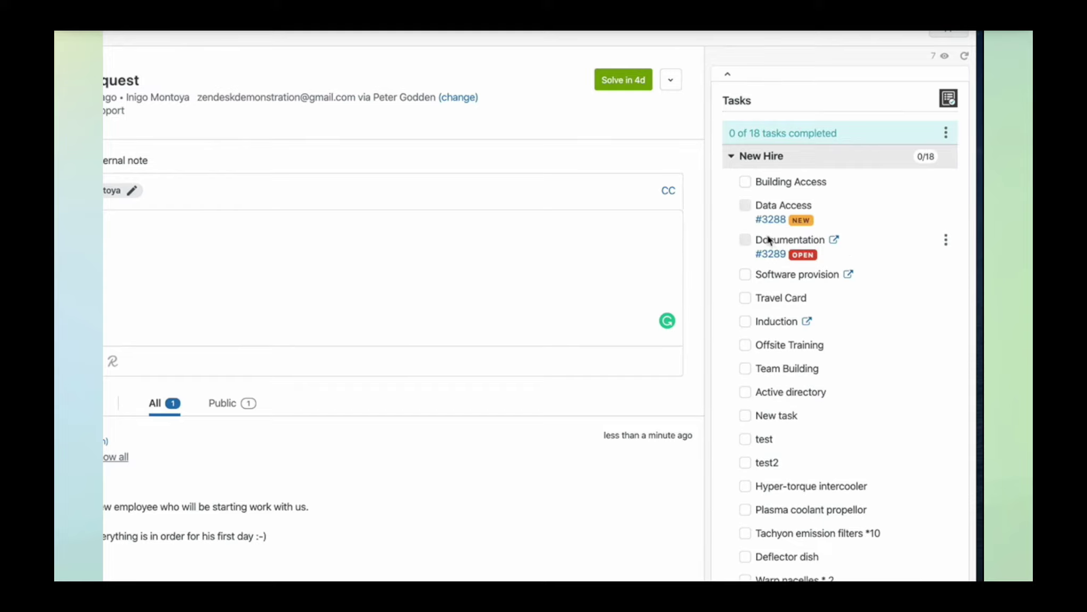
Step: Open sub-ticket #3289 from the Documentation task's link in the Tasks sidebar
click(768, 255)
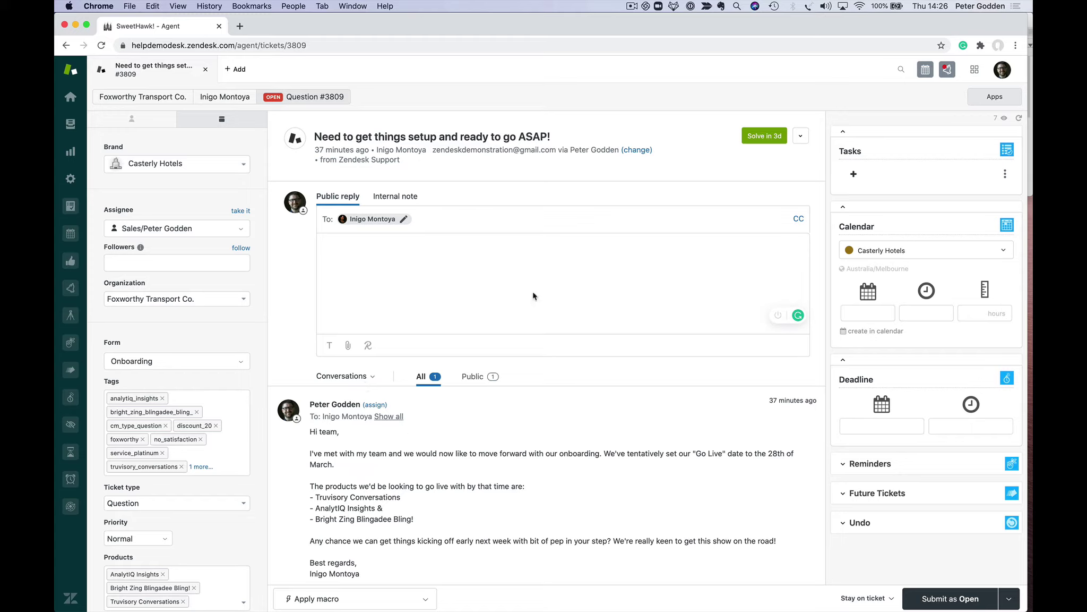
Step: Review onboarding ticket #3809 and its empty Tasks sidebar
mouse_move(960, 170)
Step: Check the ticket's Add task list picker, then view all task lists in the Tasks app
click(1005, 174)
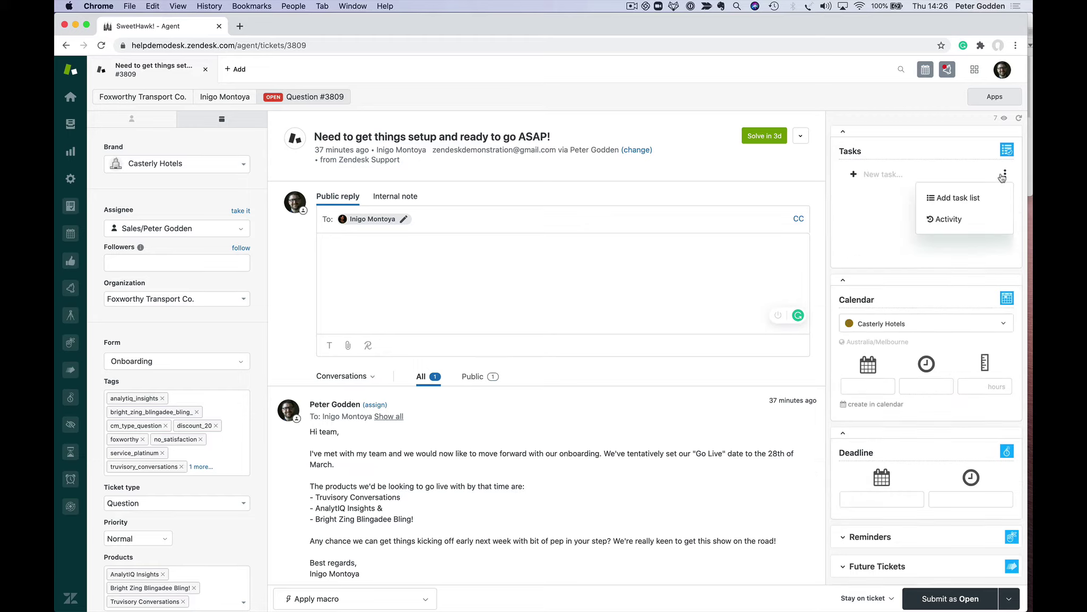
click(958, 200)
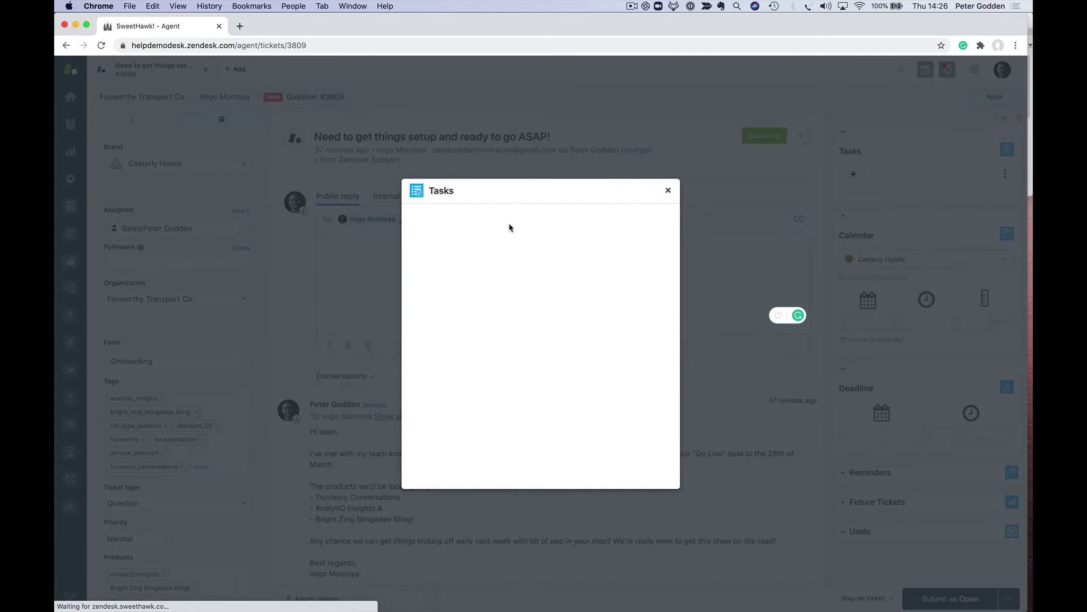
click(668, 190)
click(70, 205)
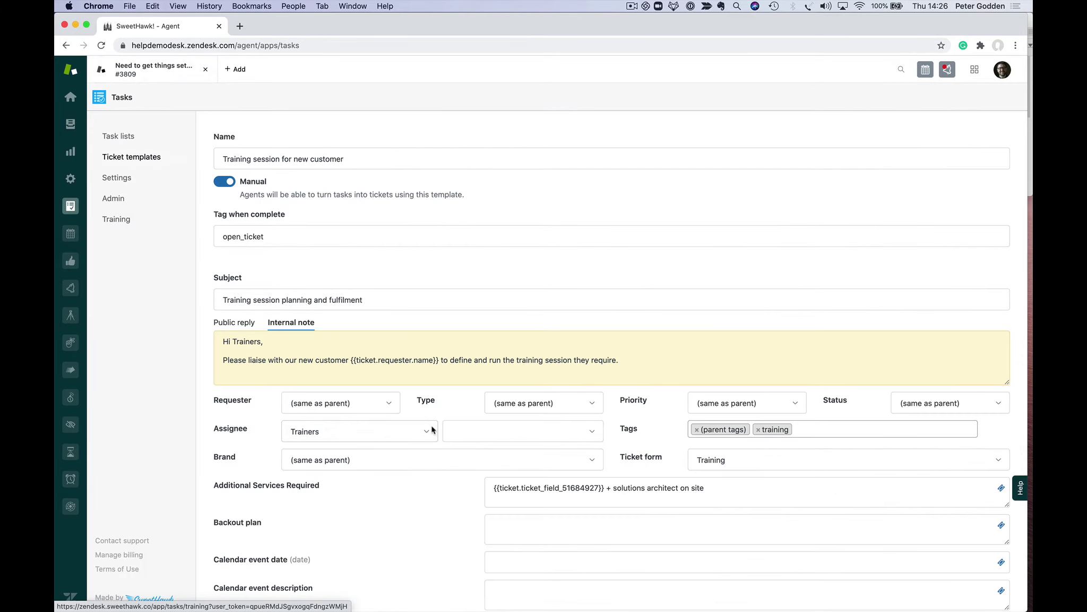
click(280, 306)
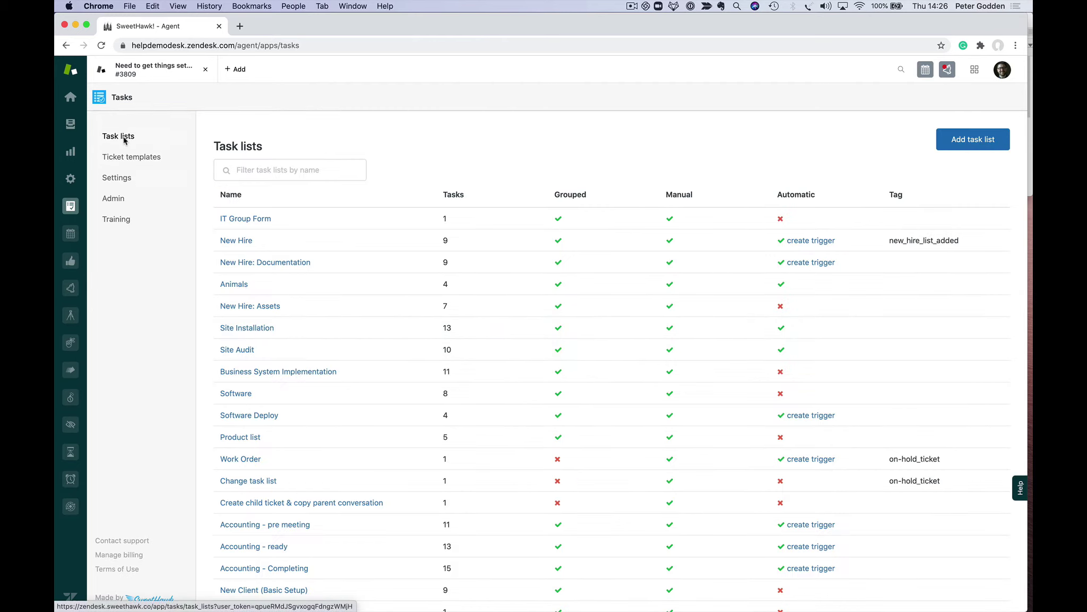
Step: Create task list 'Client Onboarding & Success' with Automatic turned on
click(963, 142)
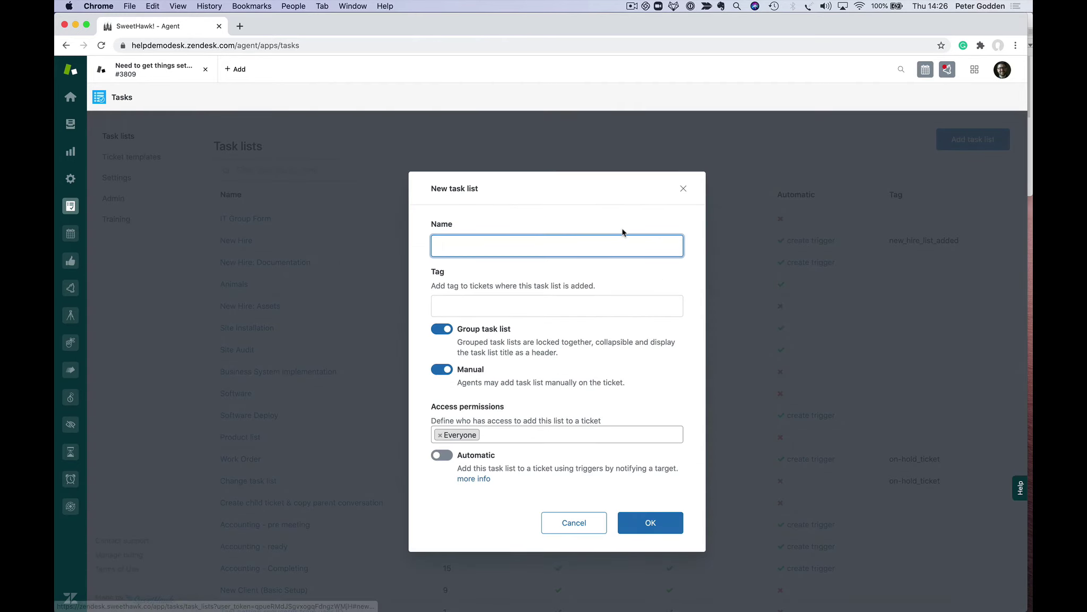
text(Client O)
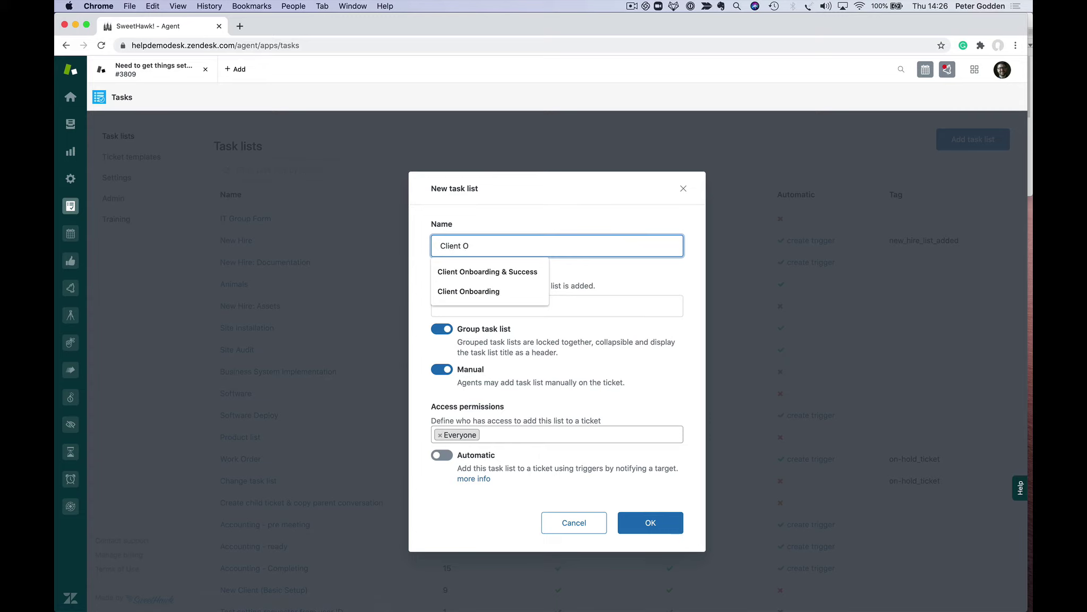
key(Down)
key(Return)
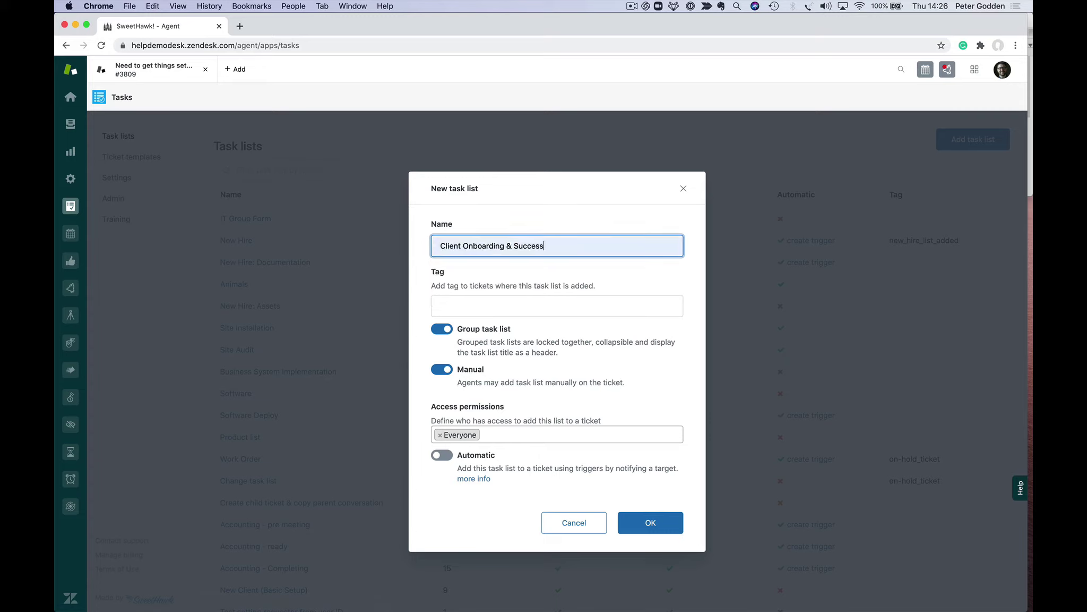
click(446, 461)
click(661, 531)
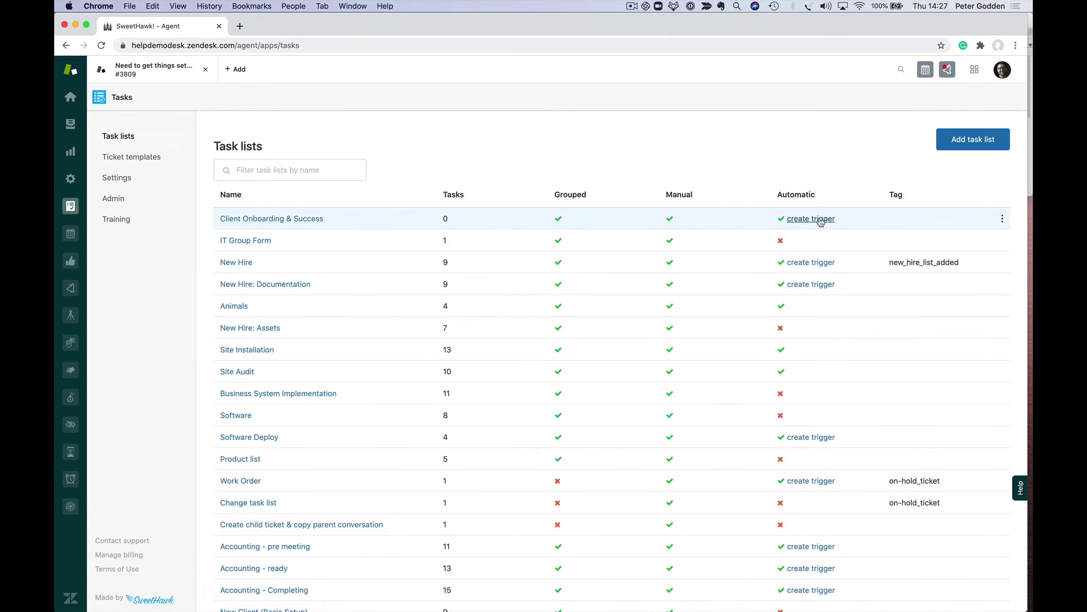
Step: Add a task named 'A task' to the Client Onboarding & Success list
click(299, 220)
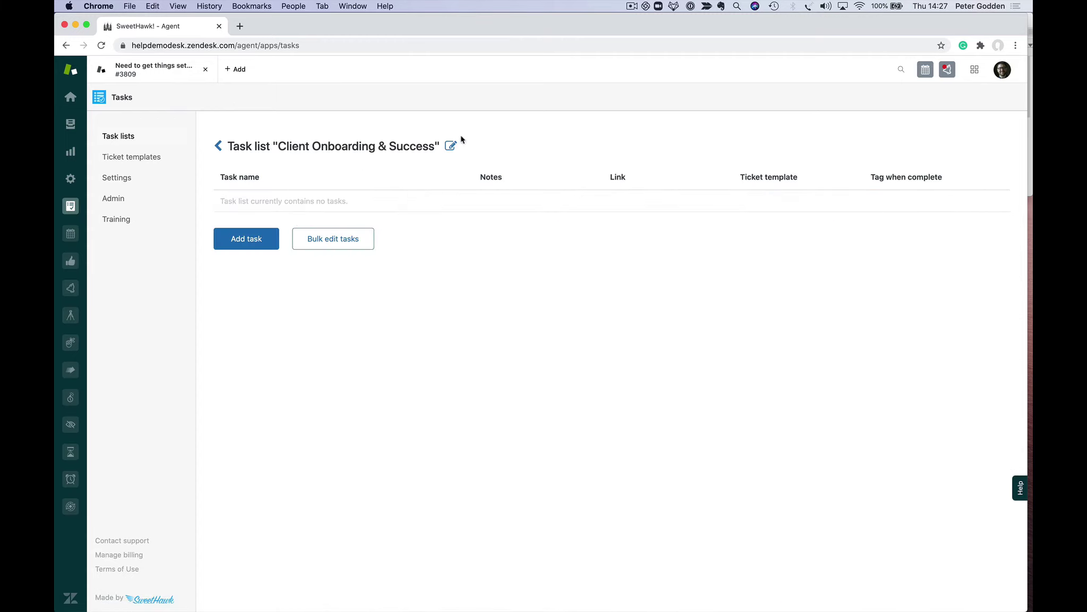
click(246, 239)
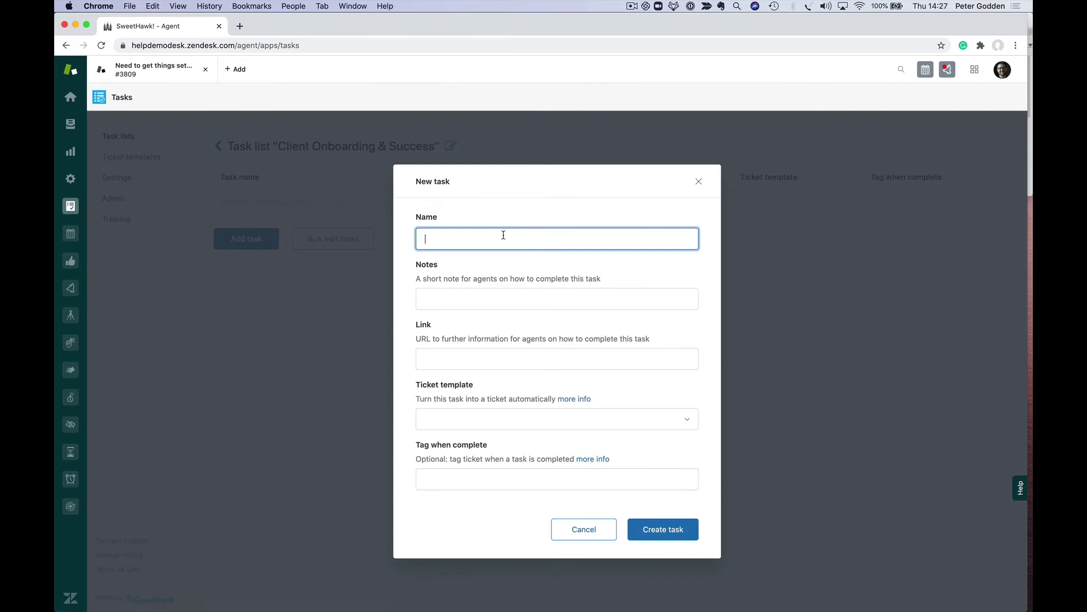
text(A task)
click(672, 531)
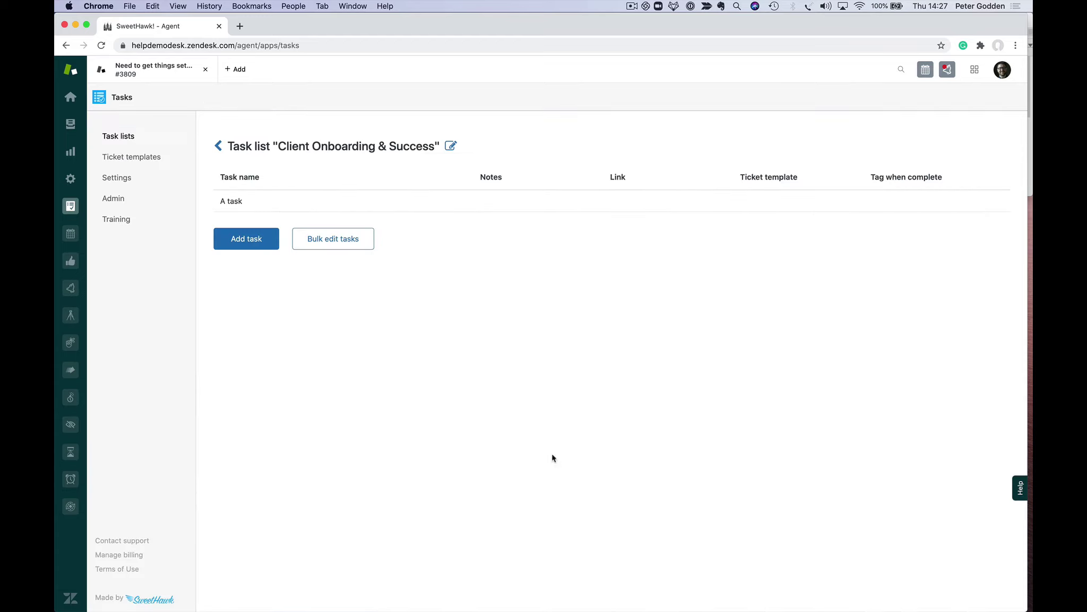
Step: Inspect 'A task' fields (notes, link, tags) in the editor and close without changes
click(238, 202)
click(429, 296)
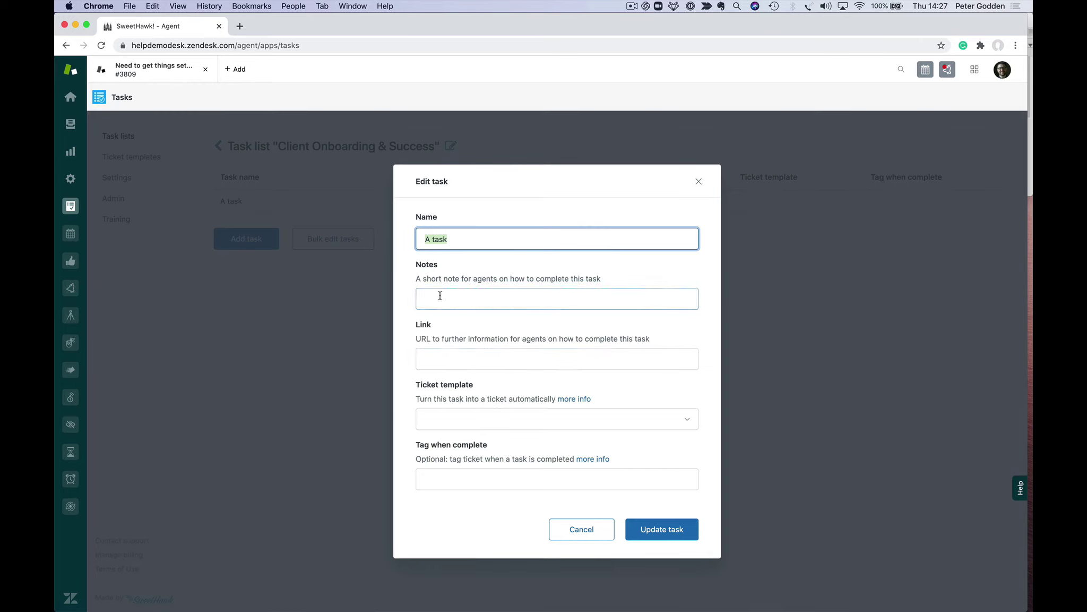
click(444, 366)
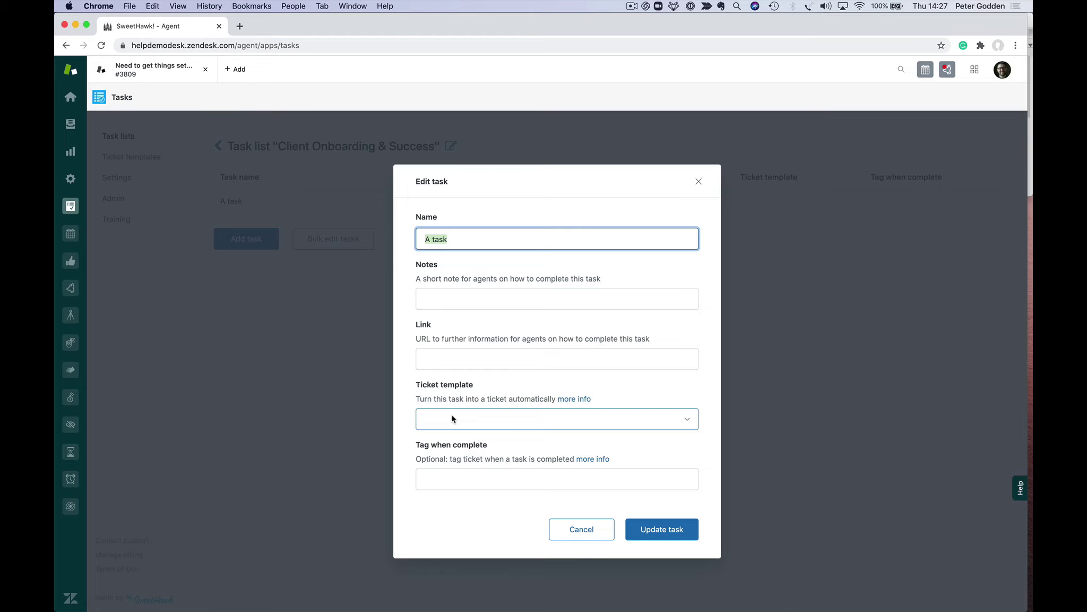
click(446, 480)
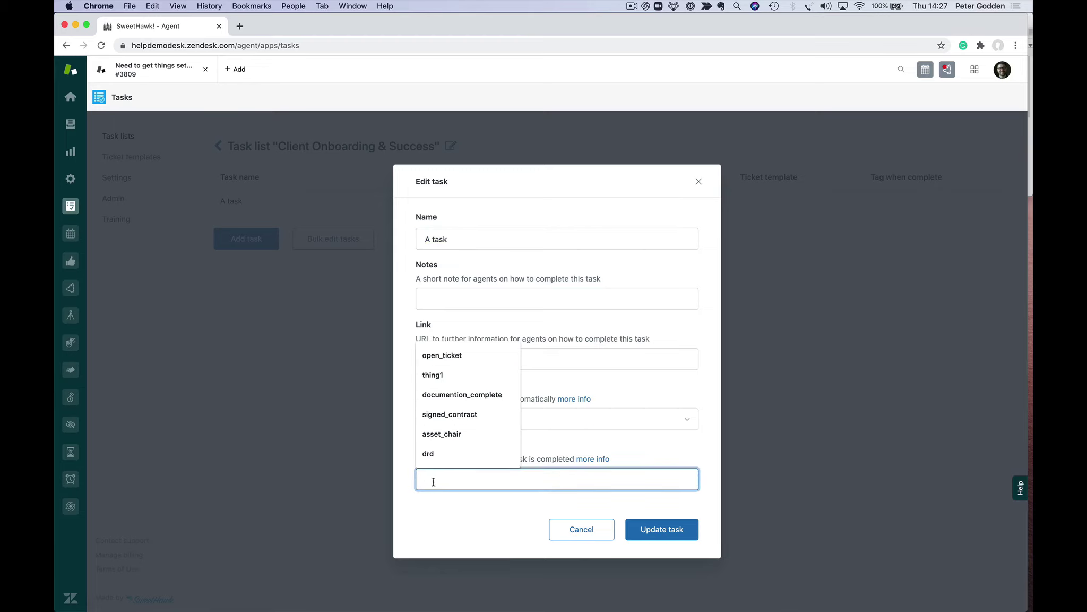
click(700, 182)
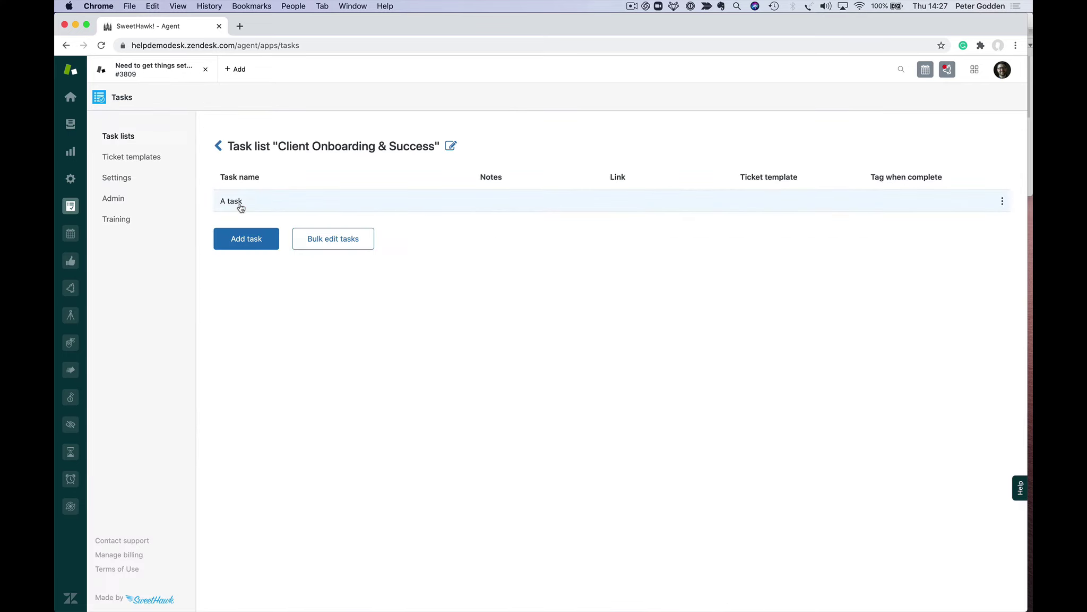
Step: Bulk-paste the nine task names, Contract Signed to Follow up on customer questions, into the list
click(349, 245)
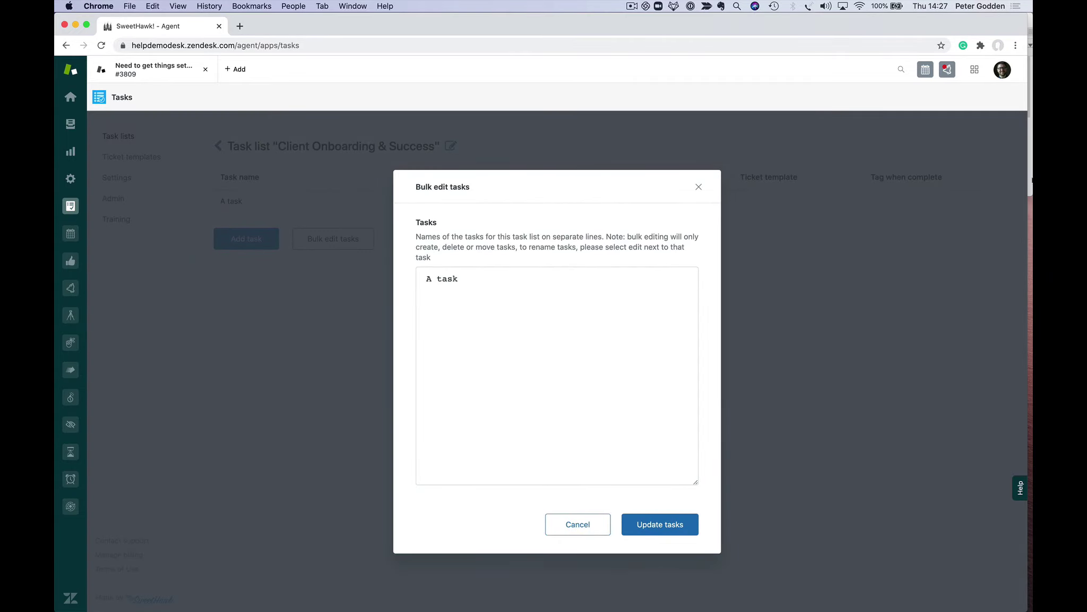
key(super+Tab)
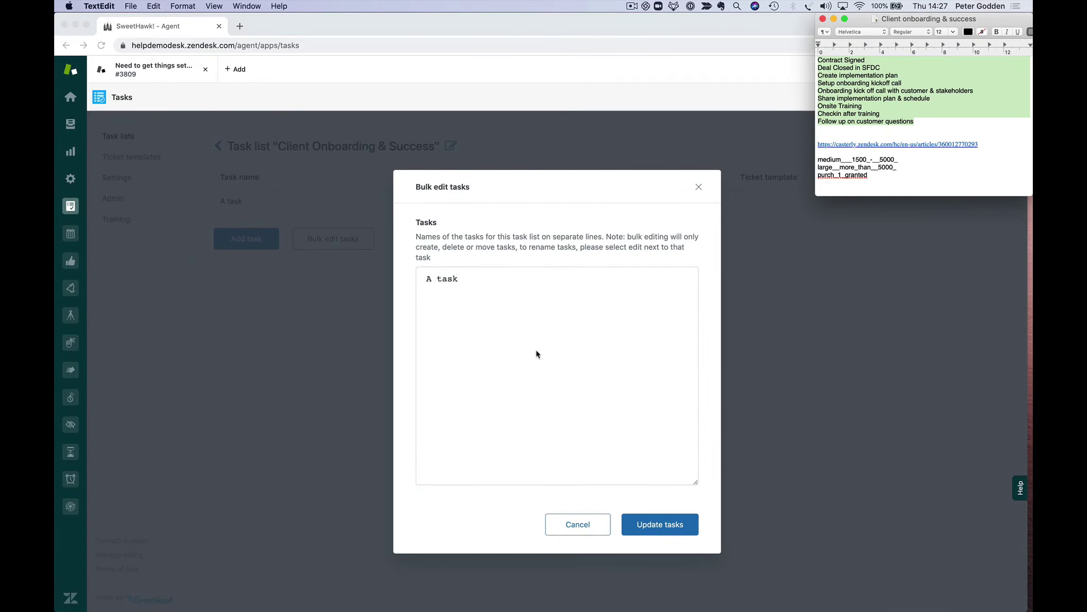
key(super+Tab)
key(alt+shift+Left)
key(alt+shift+Left)
text(Contract Signed Deal Closed in SFDC Create implementation plan Setup onboarding kickoff call Onboarding kick off call with customer & stakeholders Share implementation plan & schedule Onsite Training Checkin after training Follow up on customer questions)
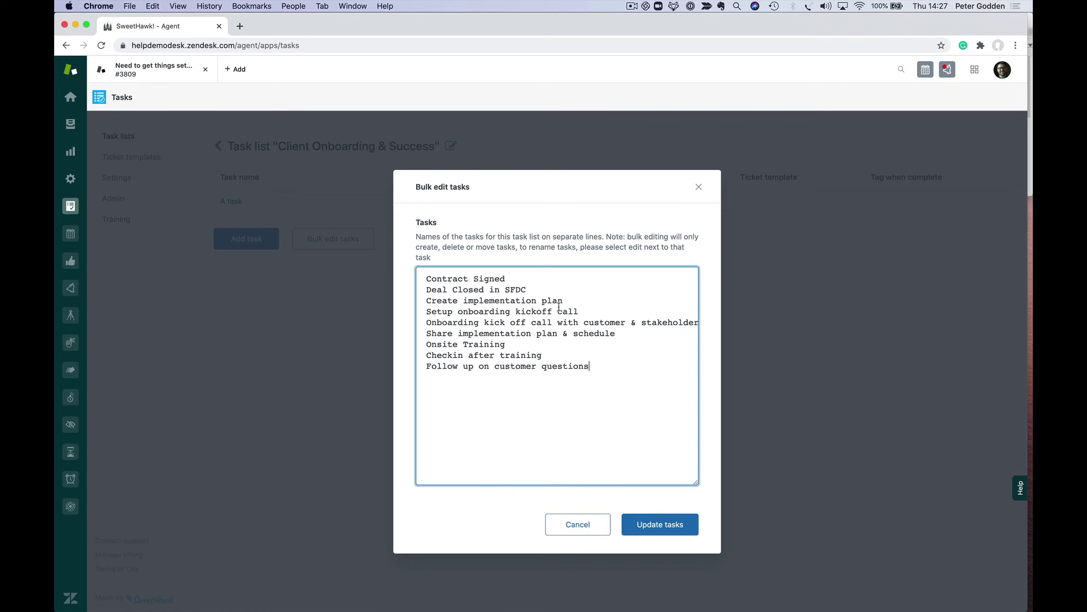
click(675, 525)
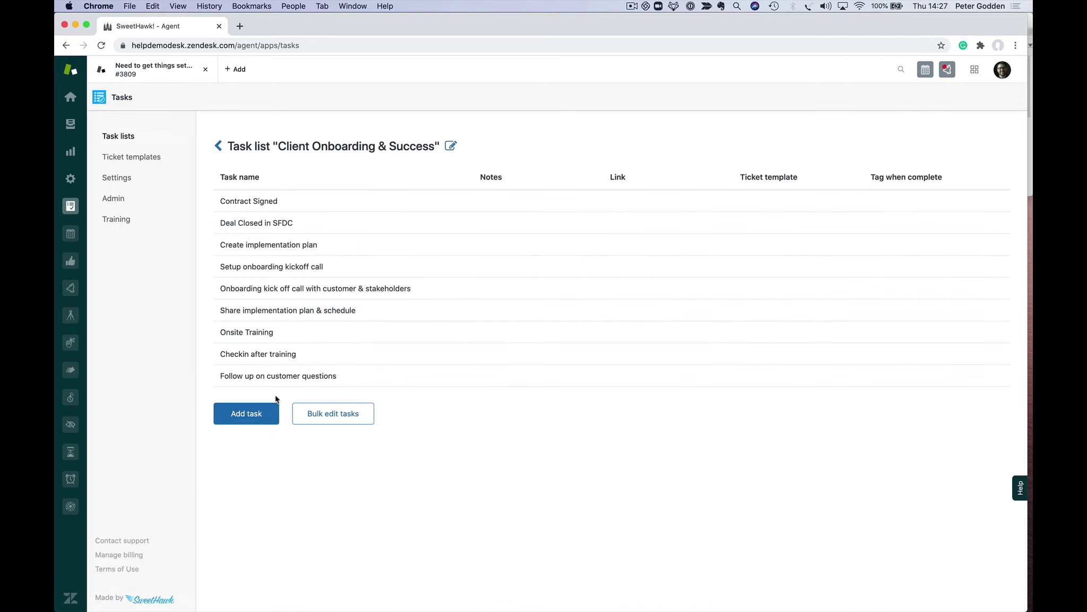
click(218, 150)
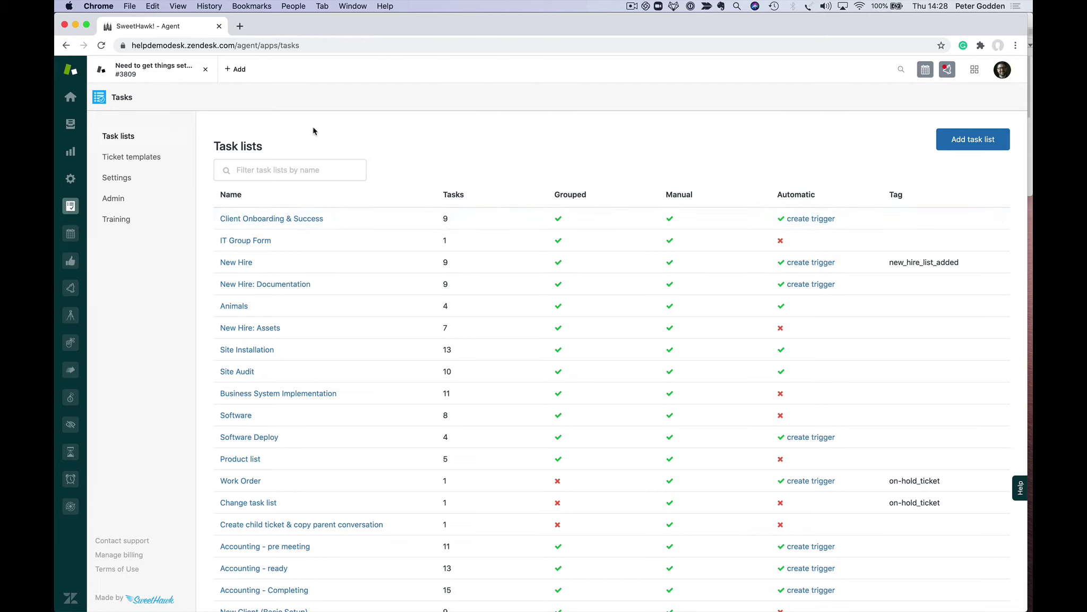
Step: Add the Client Onboarding & Success list to ticket #3809 via its Tasks menu
click(159, 67)
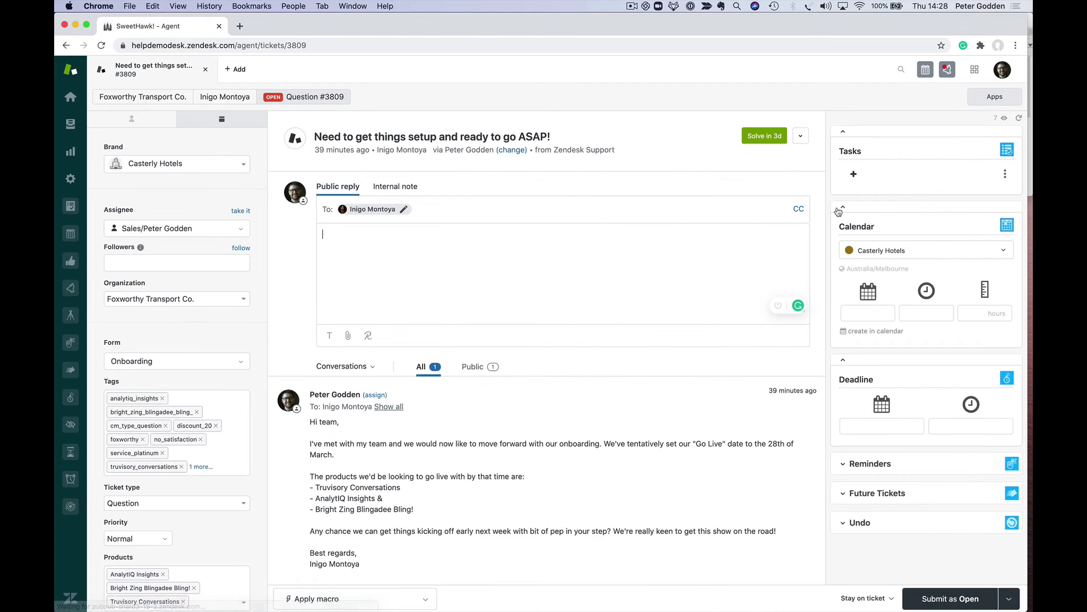
click(1005, 174)
click(960, 202)
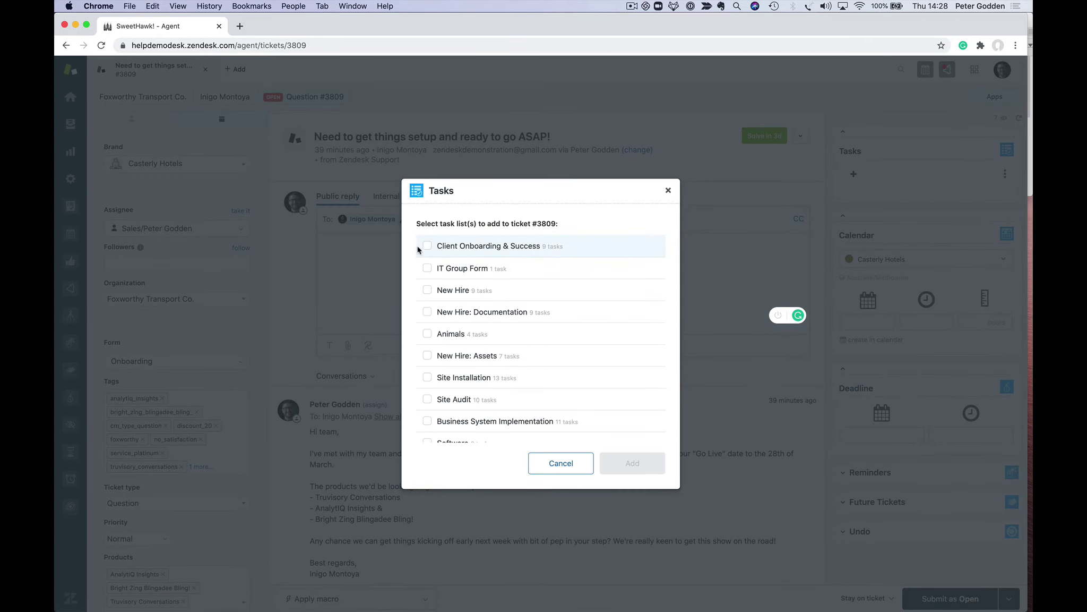
click(427, 245)
click(632, 463)
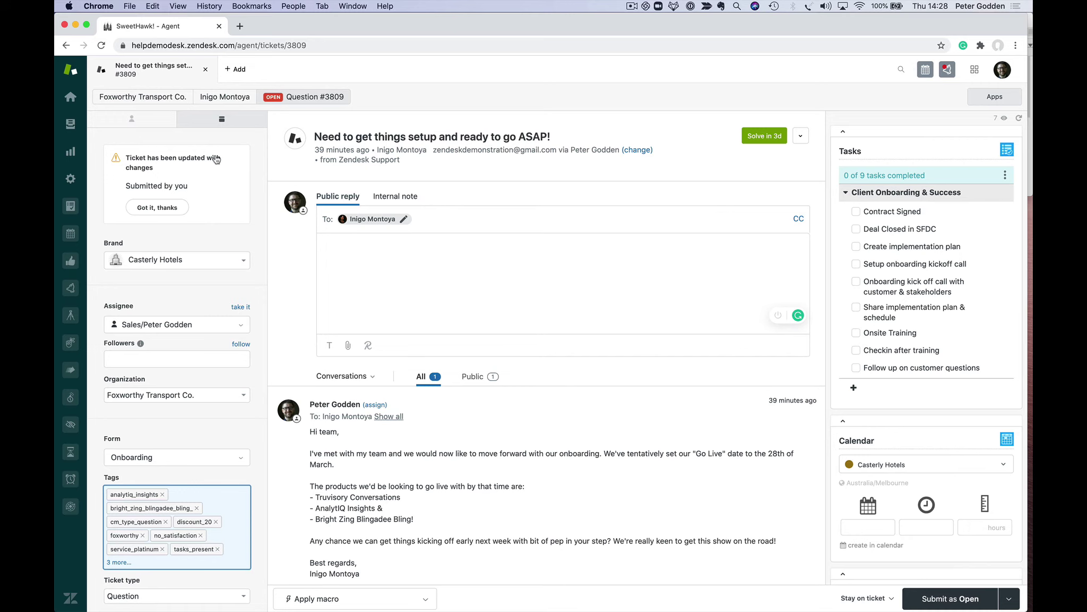
Step: Create the Client Onboarding & Success trigger from Task lists and open it from the toast
click(70, 206)
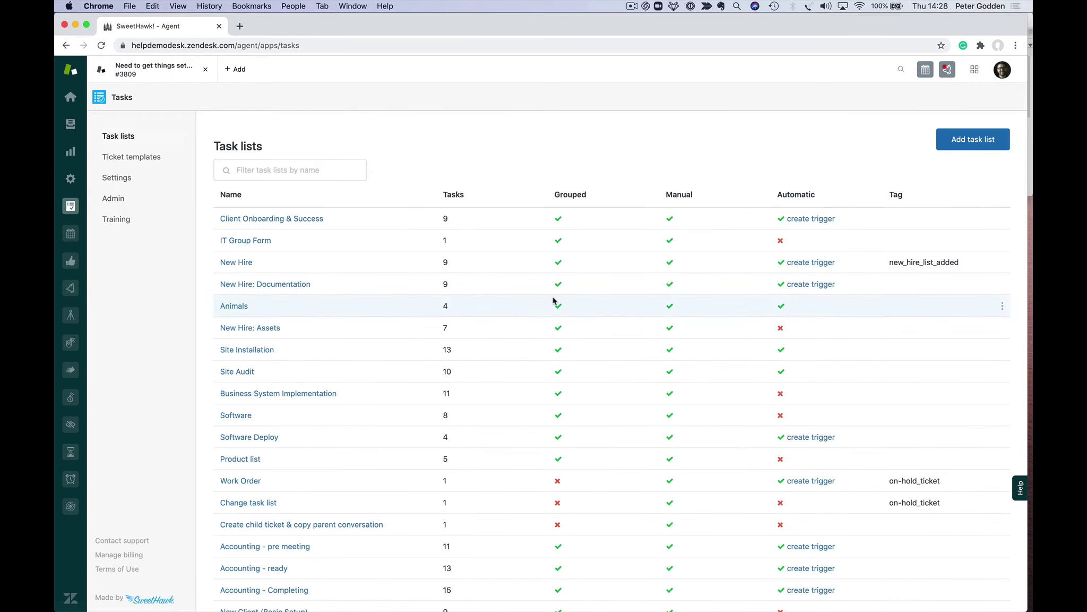
click(813, 219)
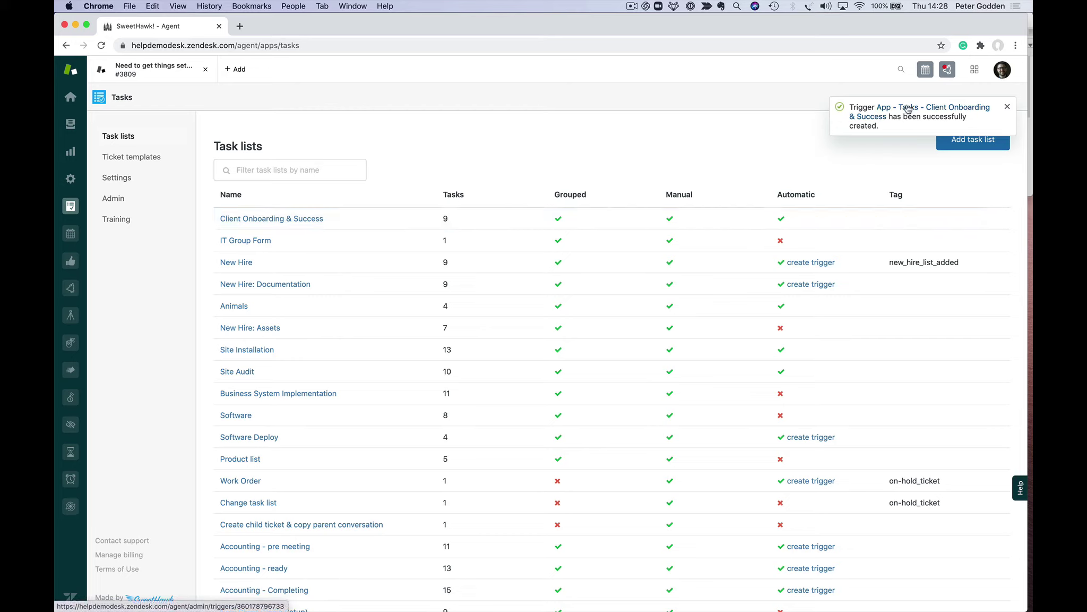
click(911, 110)
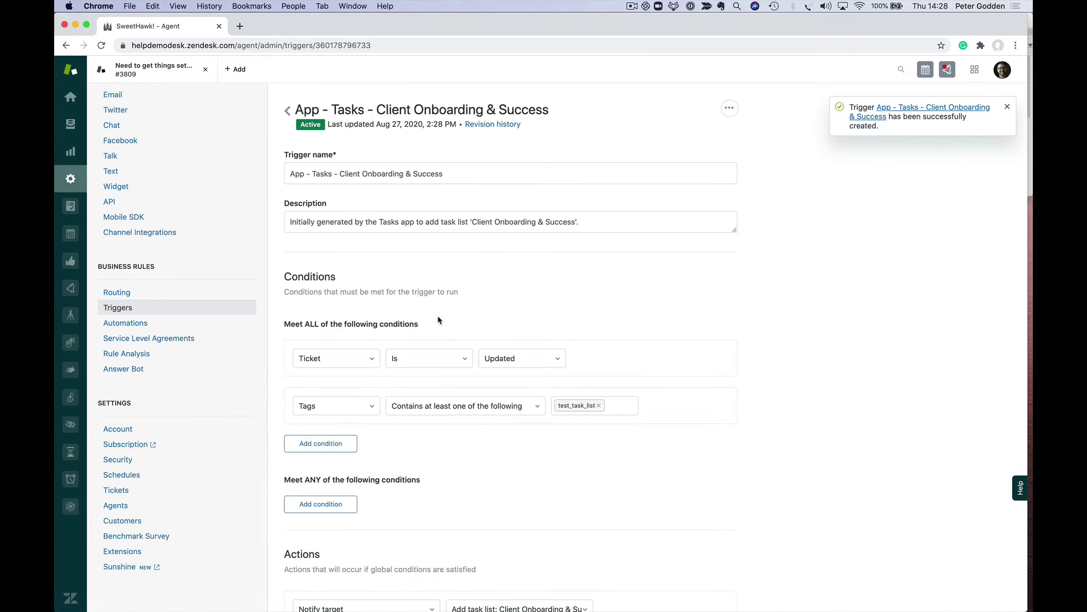
scroll(362, 313, down, 1)
scroll(363, 313, up, 1)
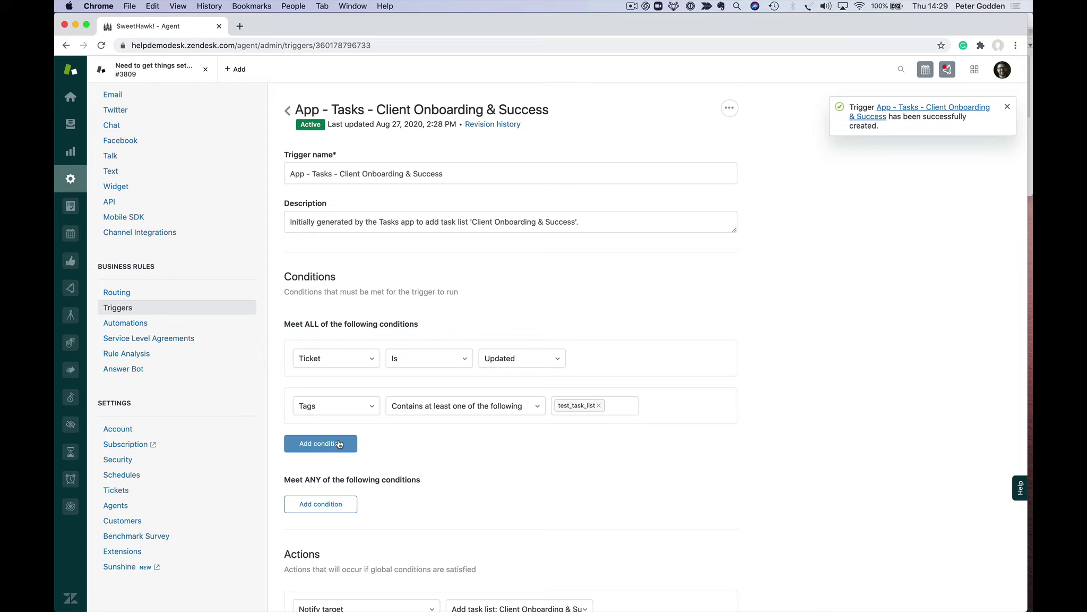
Step: Replace the Tags condition with Ticket Is Created
mouse_move(730, 398)
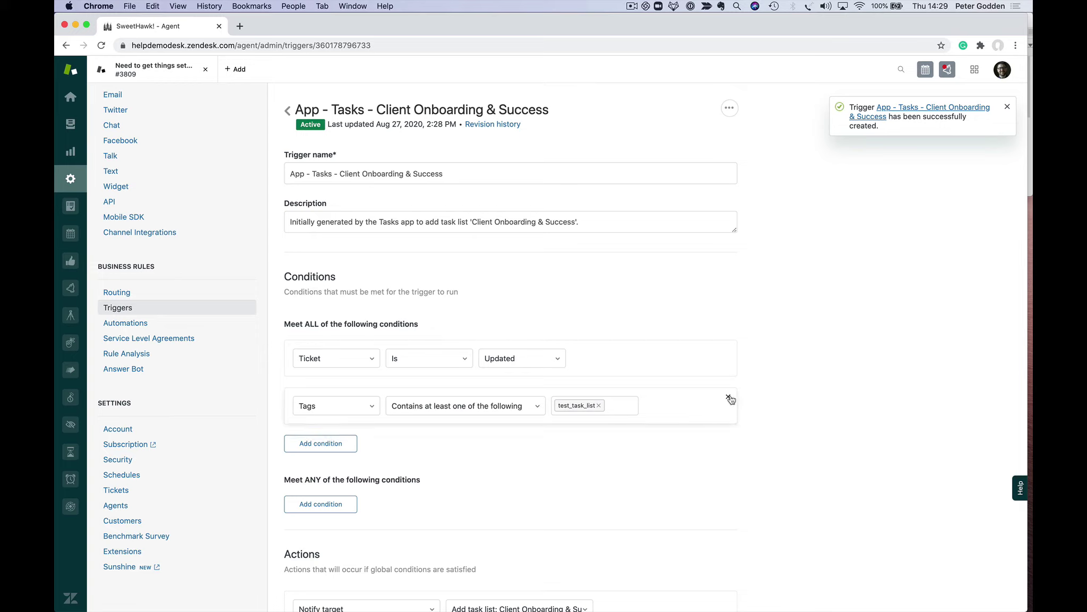
click(728, 397)
click(563, 357)
click(550, 389)
Step: Add the condition Form Is Onboarding
click(321, 396)
text(form)
click(316, 434)
click(441, 439)
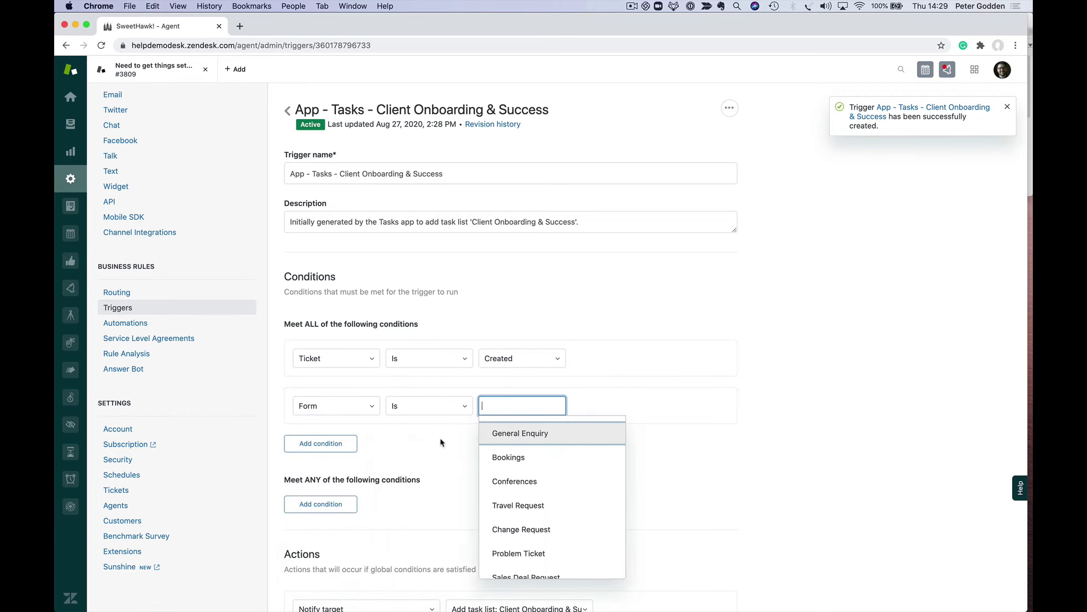
text(on)
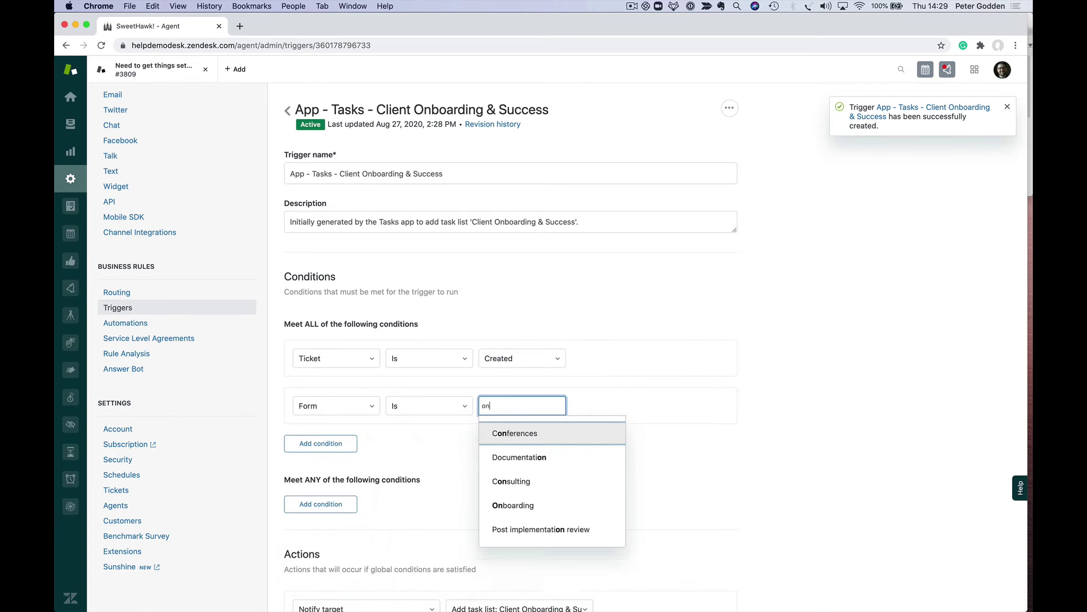
click(556, 507)
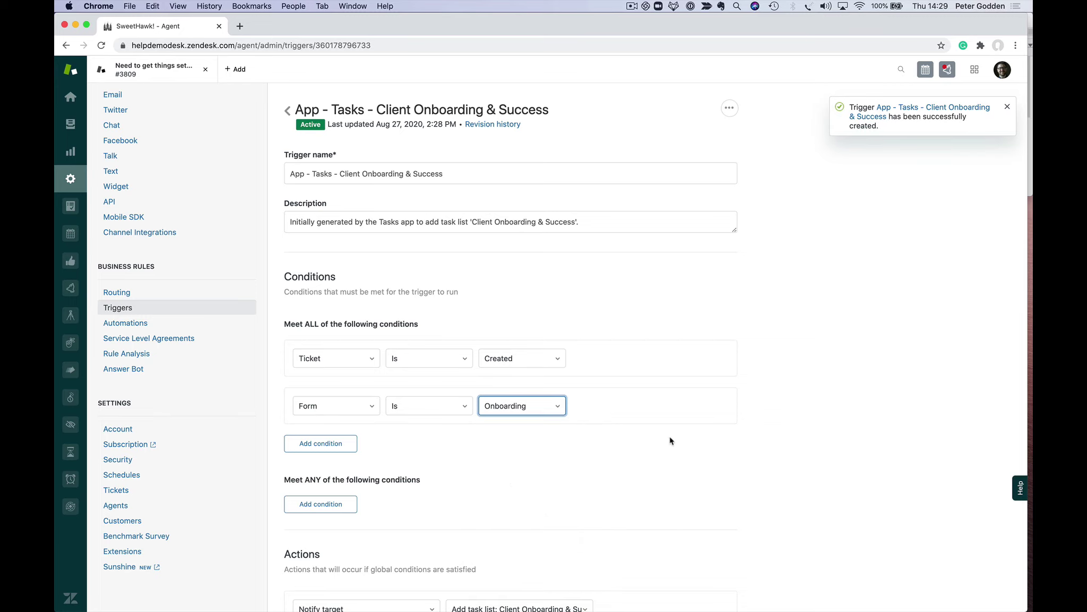
Step: Delete the trigger's Remove tags action
scroll(667, 491, down, 5)
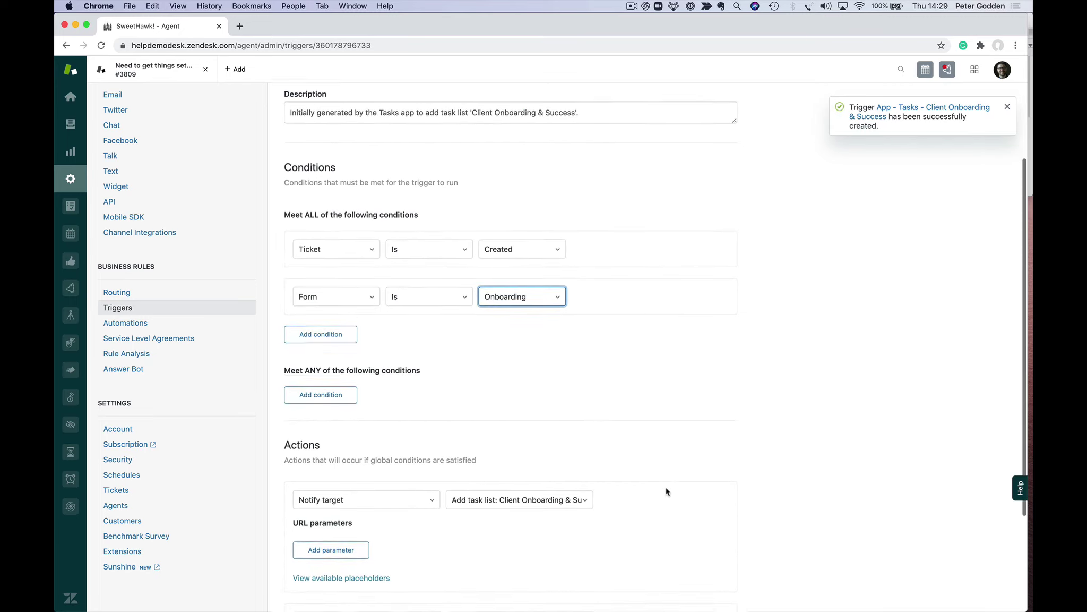
scroll(650, 403, down, 4)
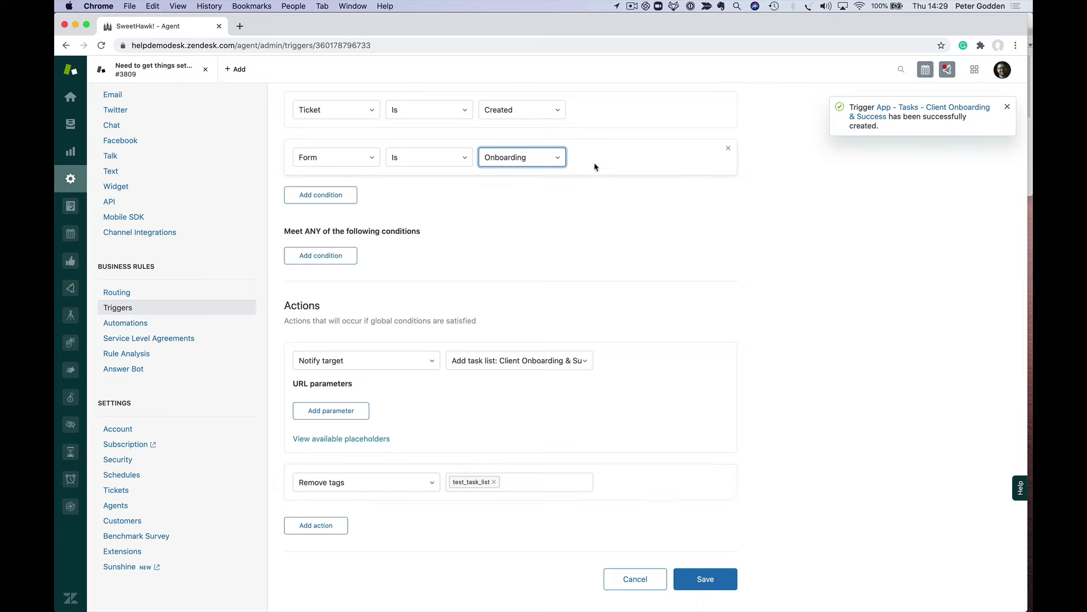
click(728, 473)
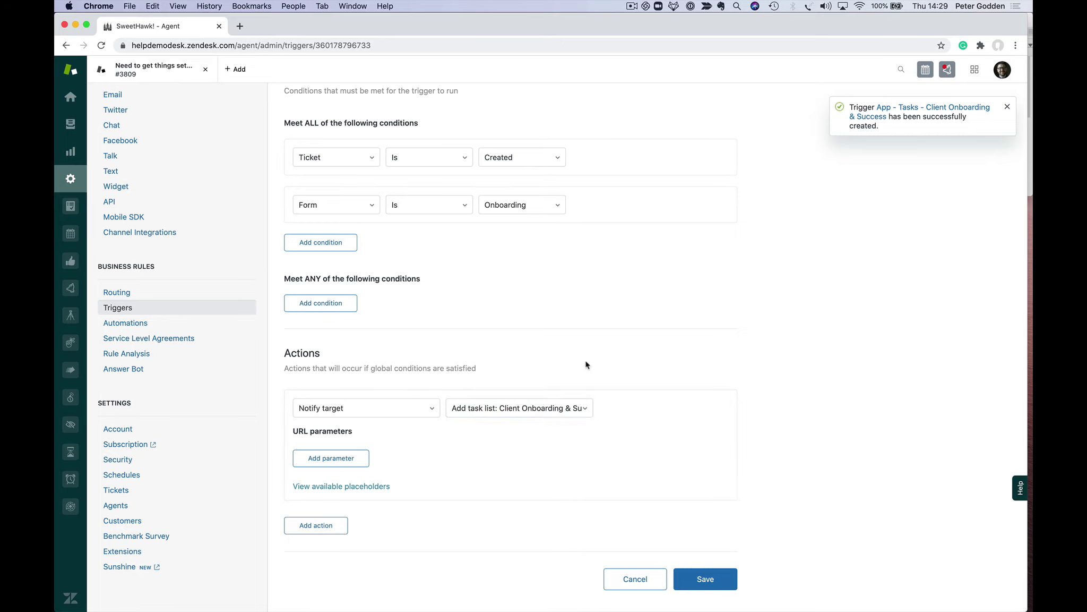
scroll(585, 365, up, 3)
scroll(585, 364, down, 3)
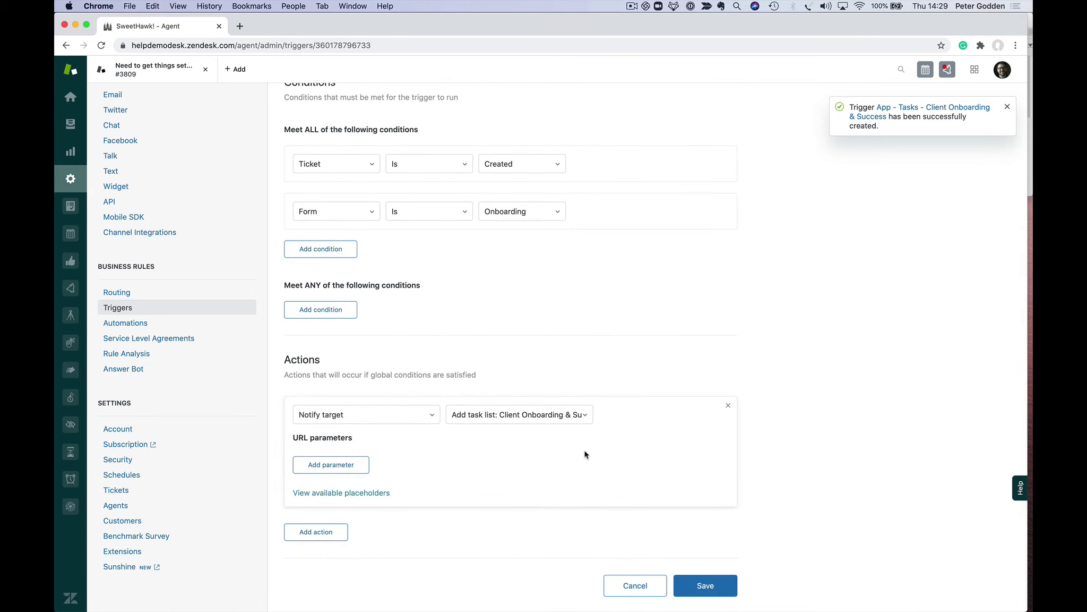
Step: Save the trigger and start a new ticket with subject and description 'test'
click(708, 588)
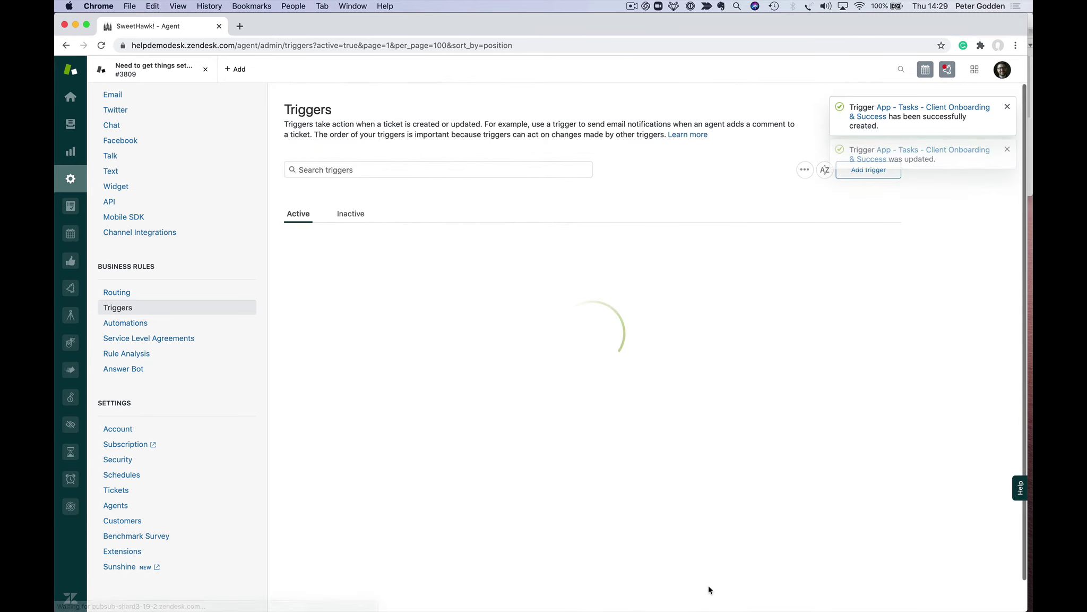
click(235, 69)
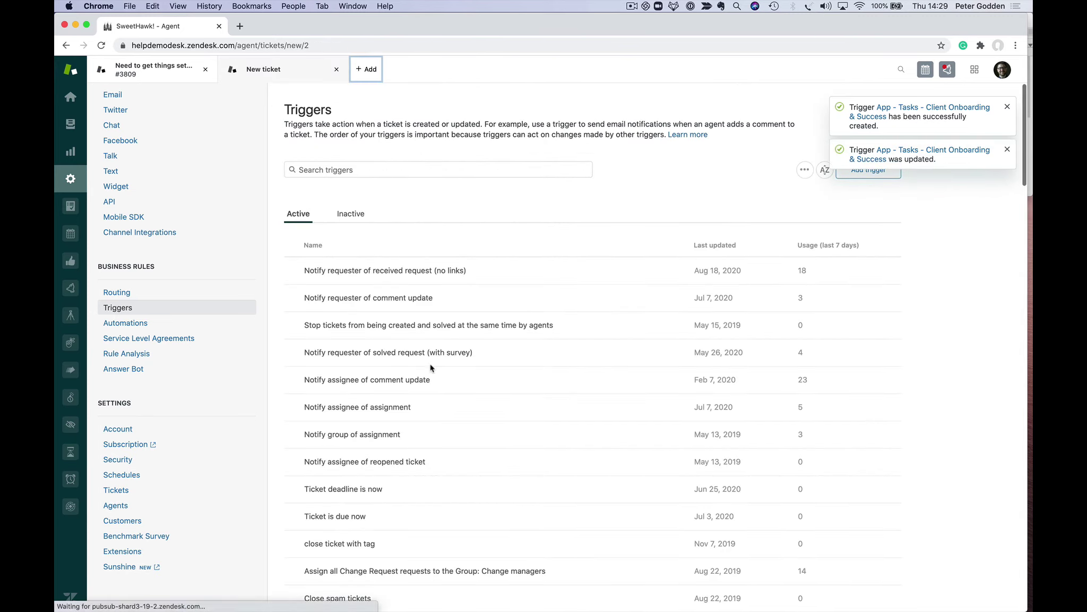
text(test)
click(373, 234)
text(test)
Step: Set the test ticket's form to Onboarding and submit it as New
click(187, 364)
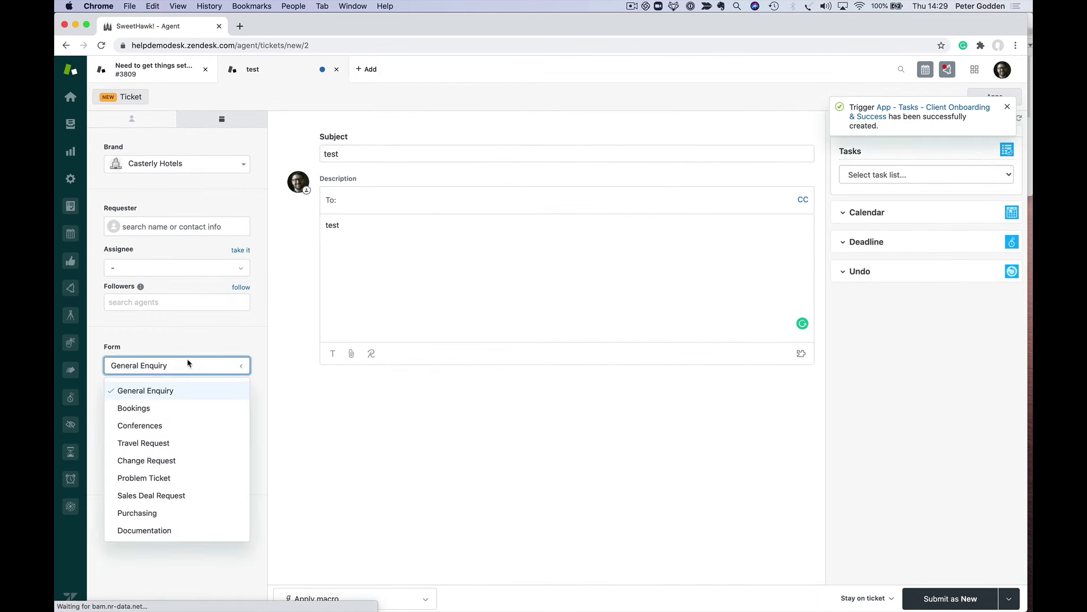
scroll(187, 520, down, 3)
scroll(185, 512, down, 2)
click(172, 492)
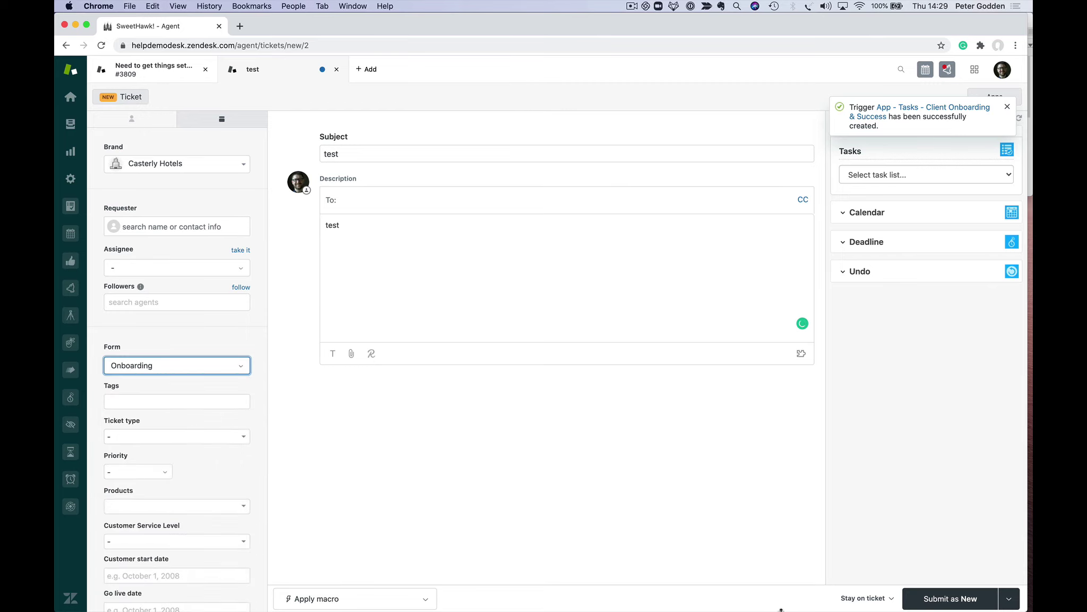
click(971, 607)
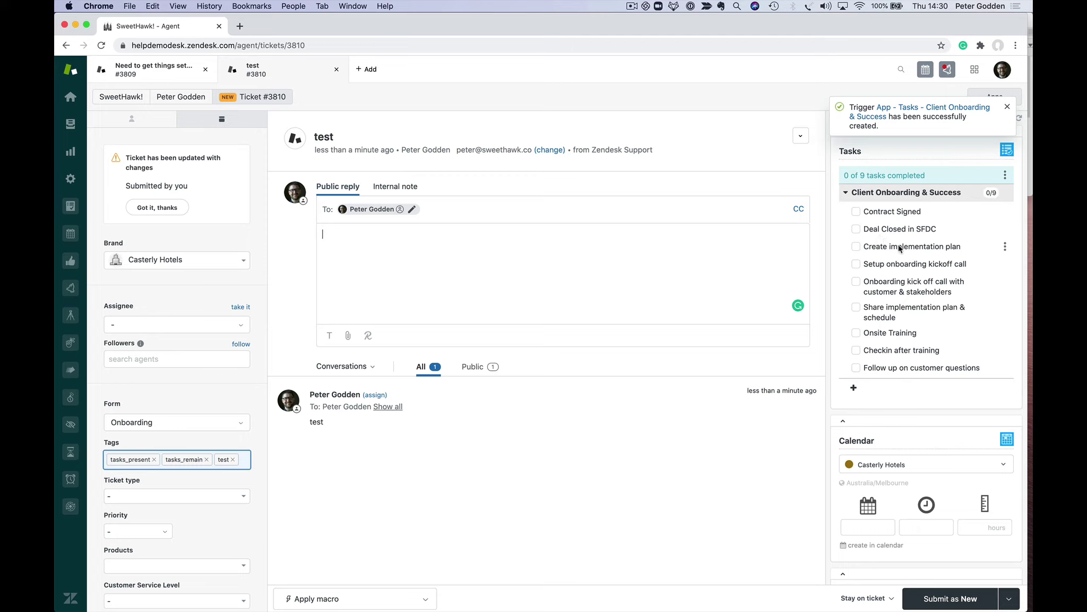
Step: Set the Onsite Training task to become a new ticket, then go to the Tasks app's Ticket templates list
click(1005, 332)
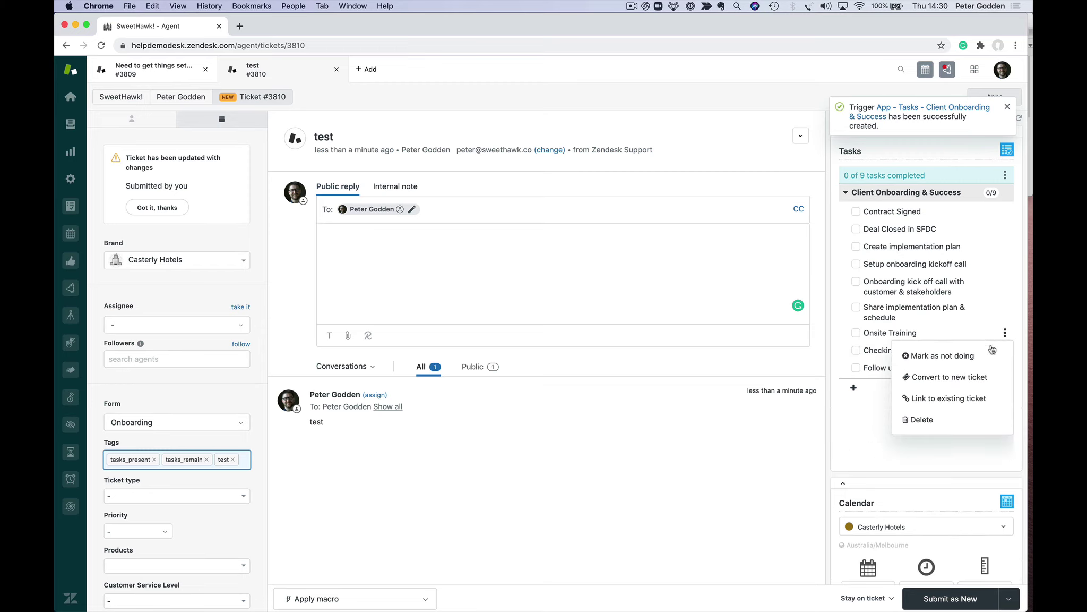
click(950, 377)
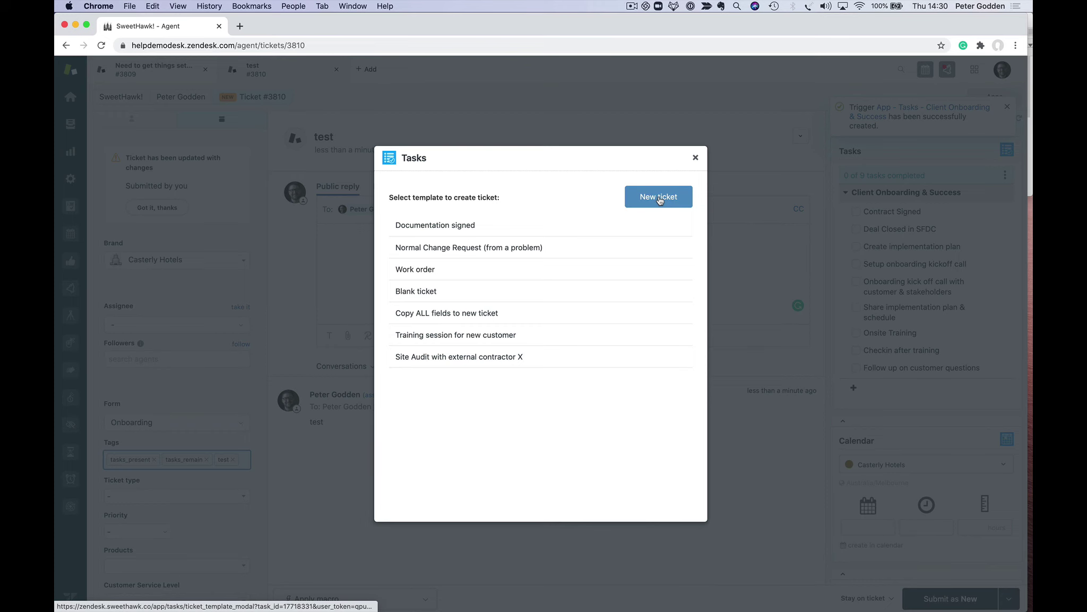
click(695, 159)
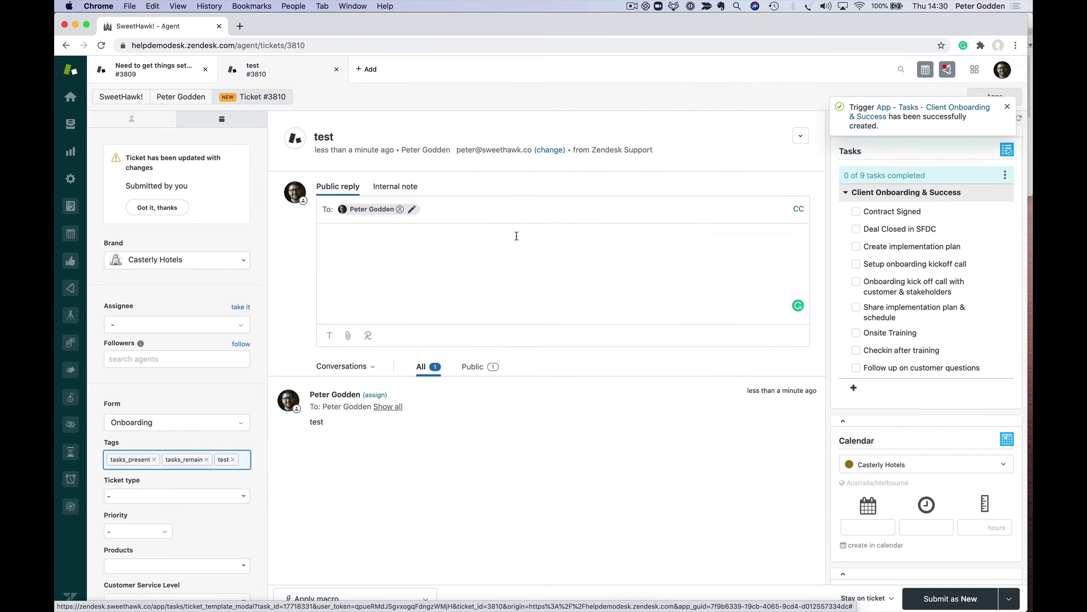
click(76, 205)
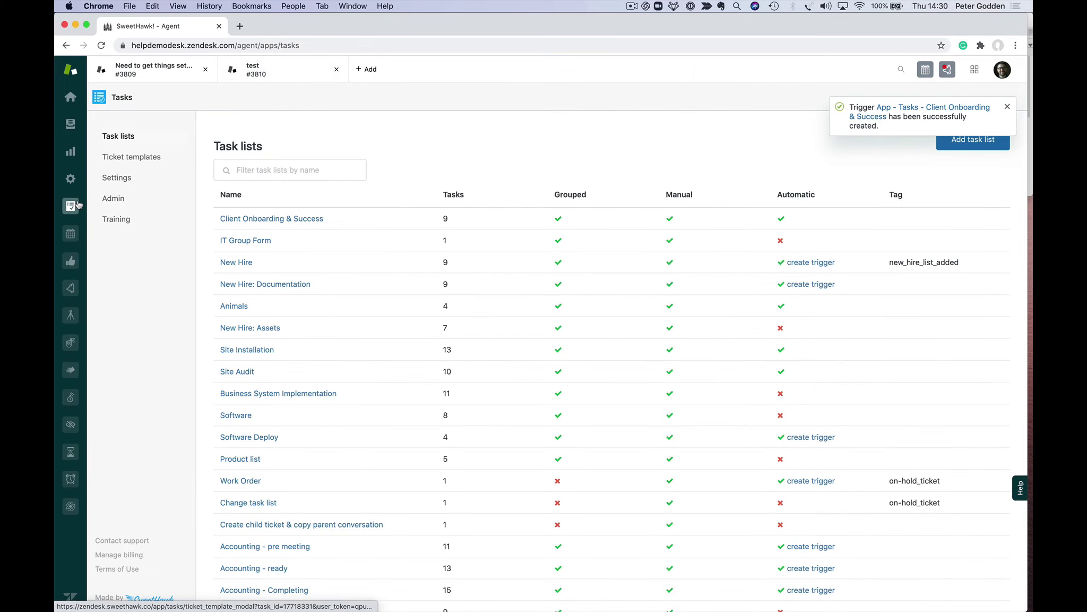
click(123, 162)
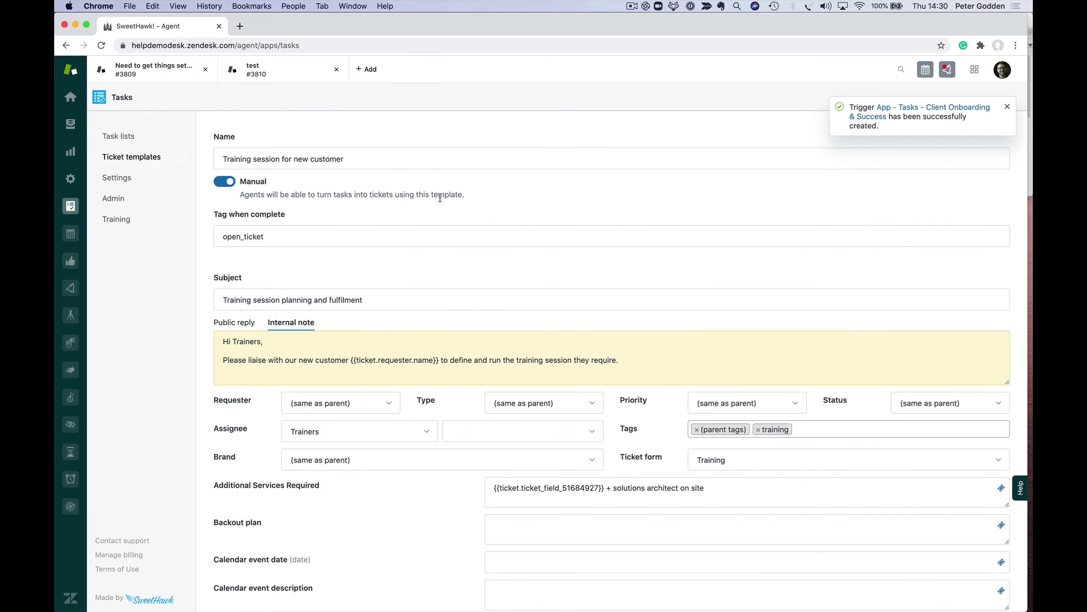
click(249, 158)
scroll(372, 194, down, 2)
scroll(389, 264, down, 3)
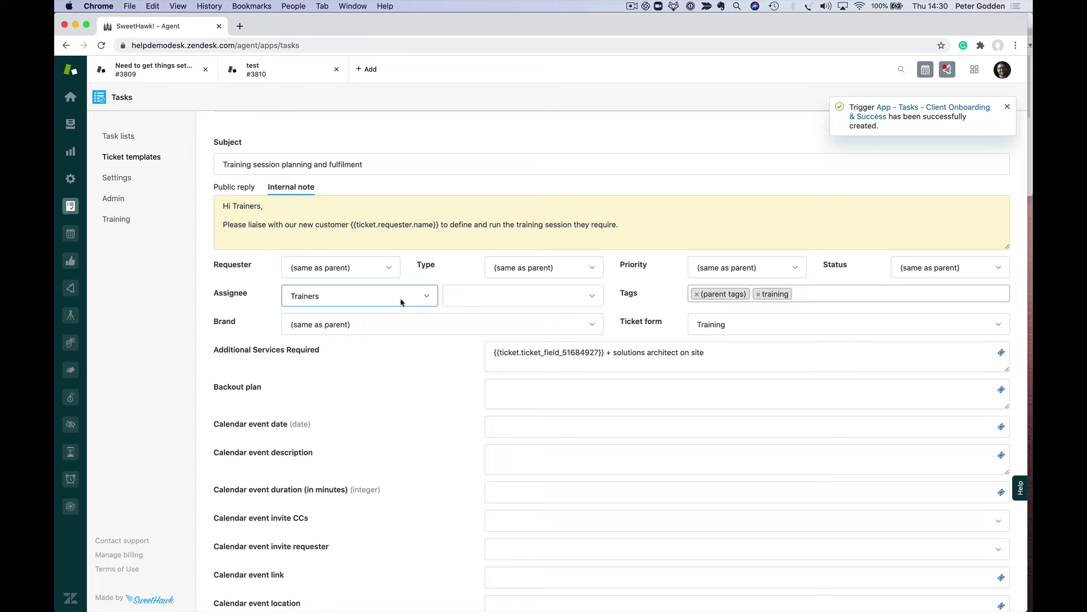
click(382, 270)
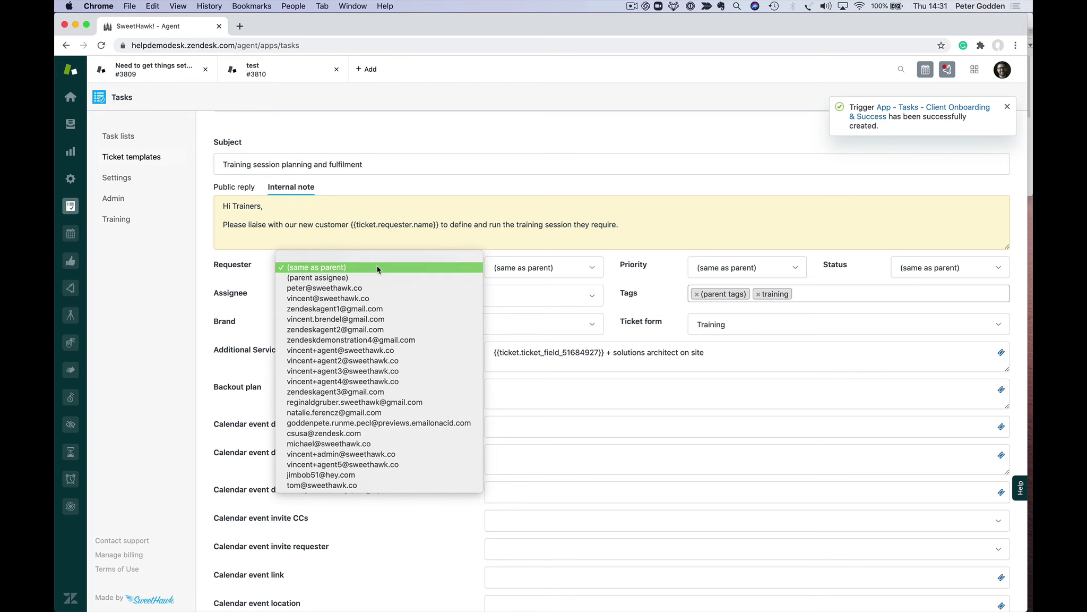
click(377, 268)
click(528, 275)
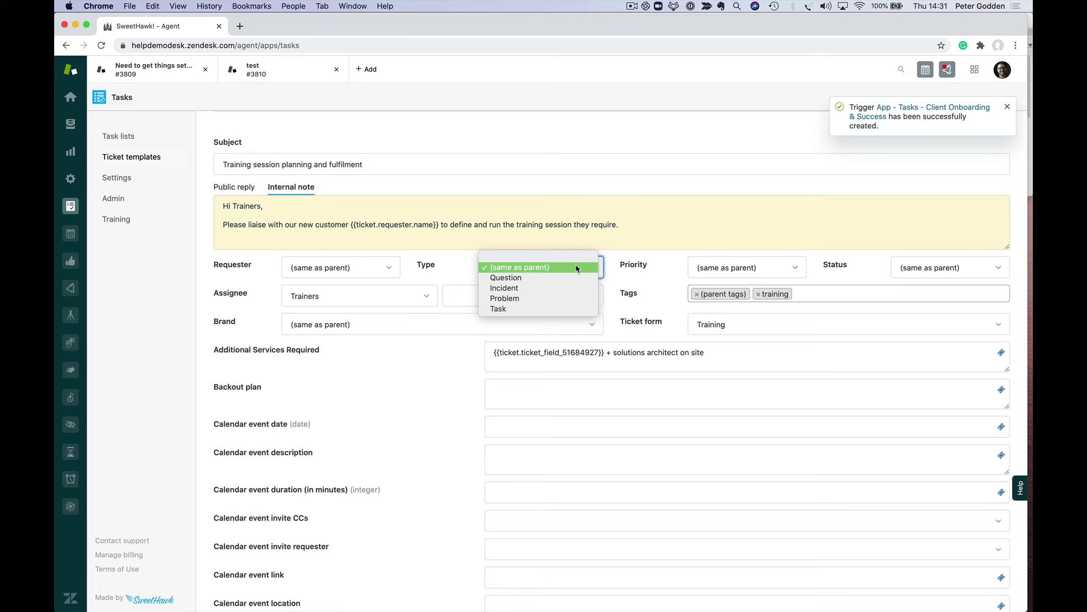
click(578, 268)
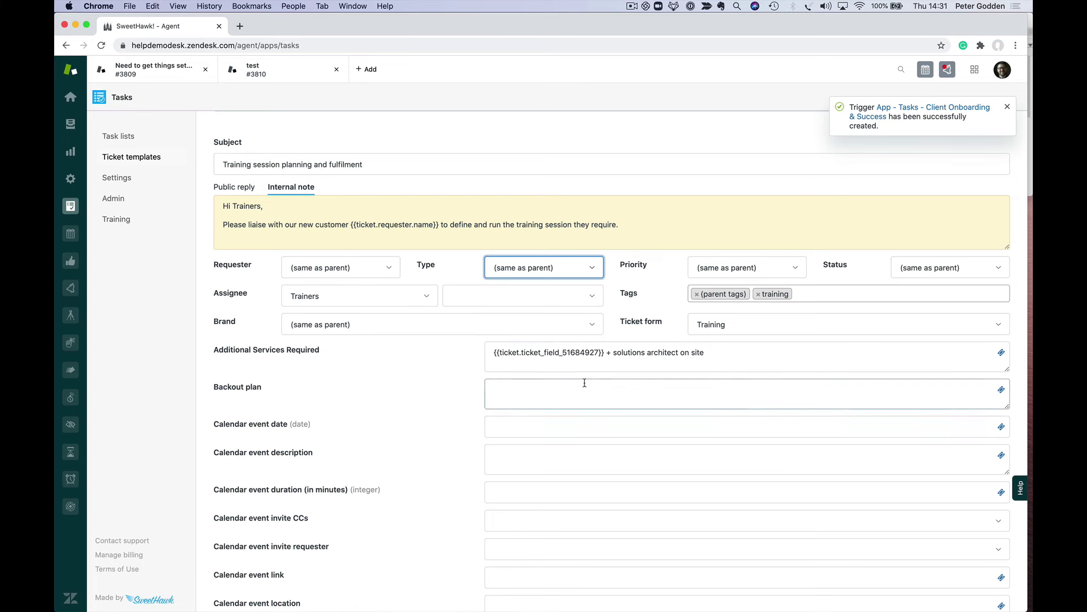
scroll(612, 363, down, 10)
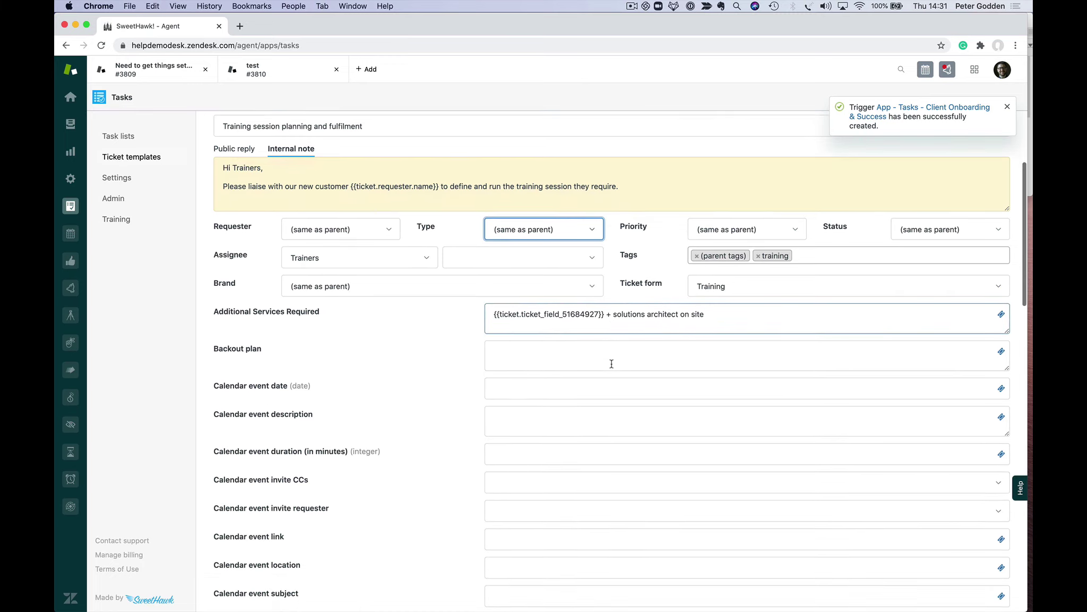
scroll(612, 363, down, 8)
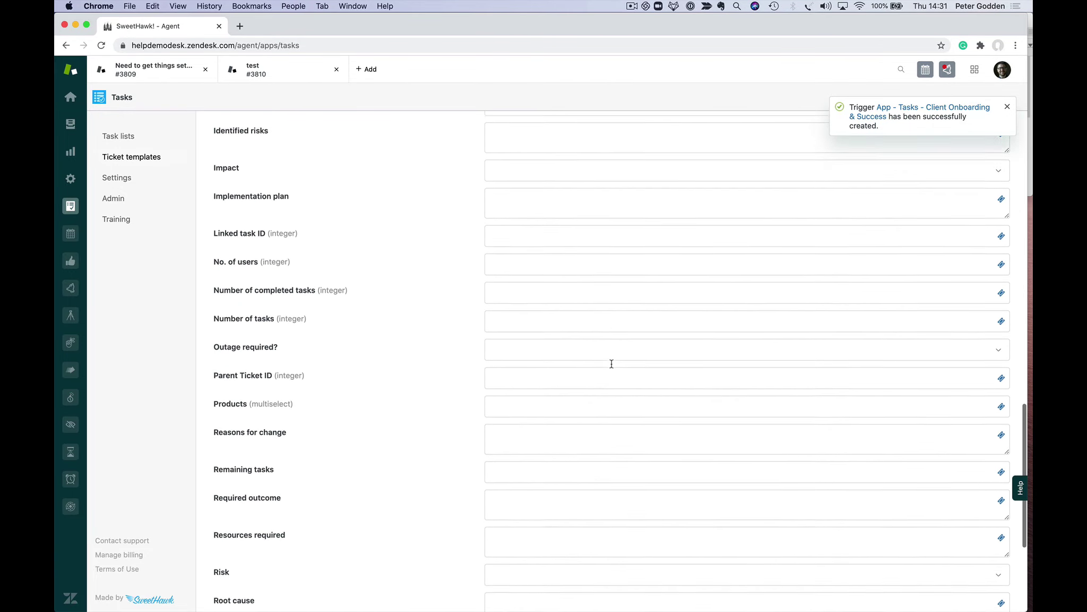
scroll(611, 364, up, 20)
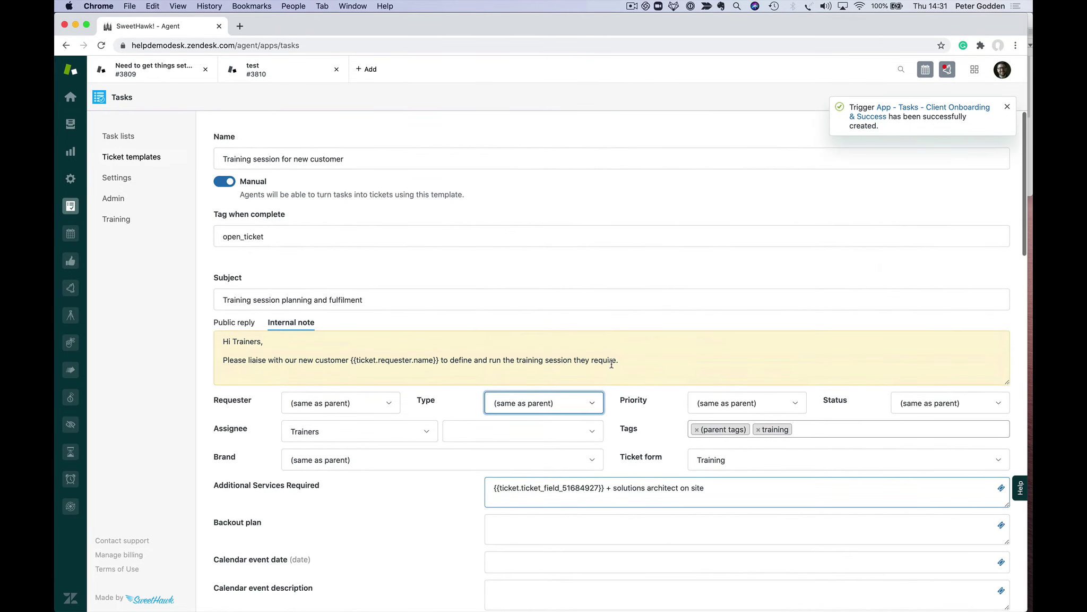
Step: Give Client Onboarding & Success's Onsite Training task the 'Training session for new customer' ticket template
click(129, 137)
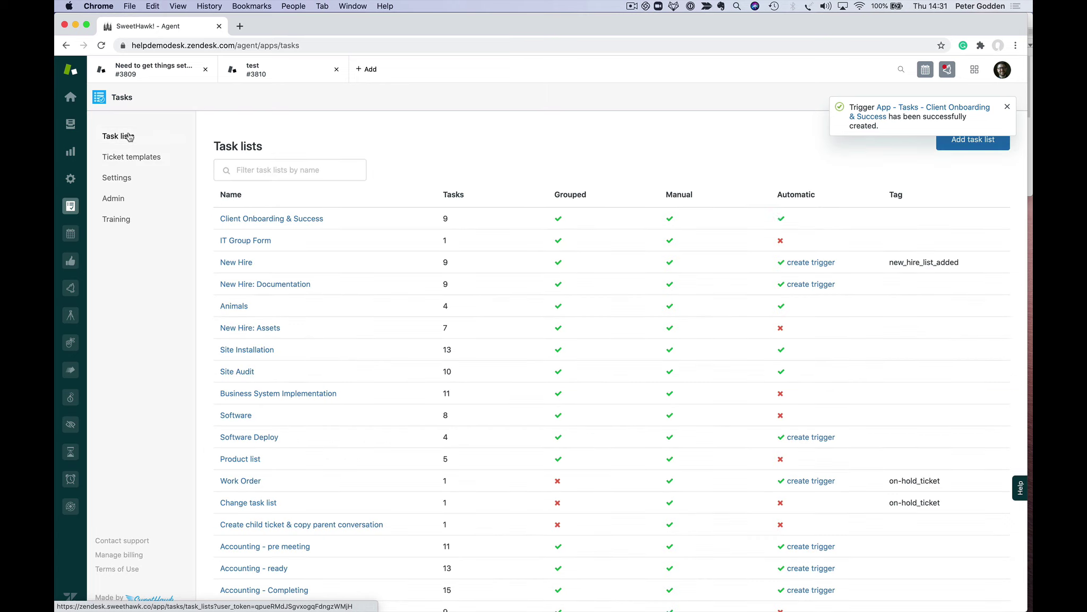
click(280, 219)
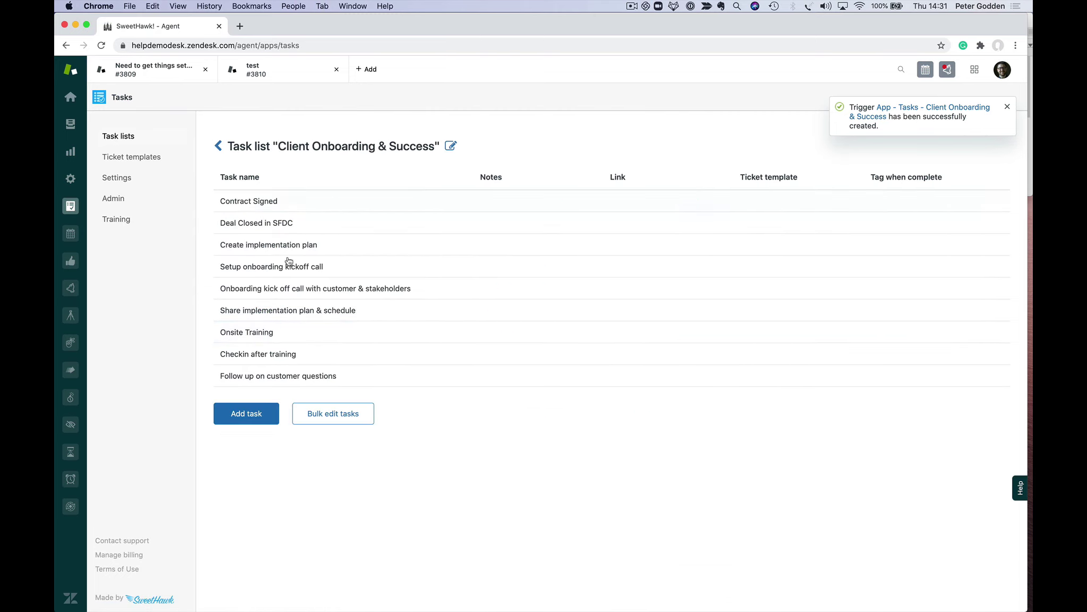
click(239, 335)
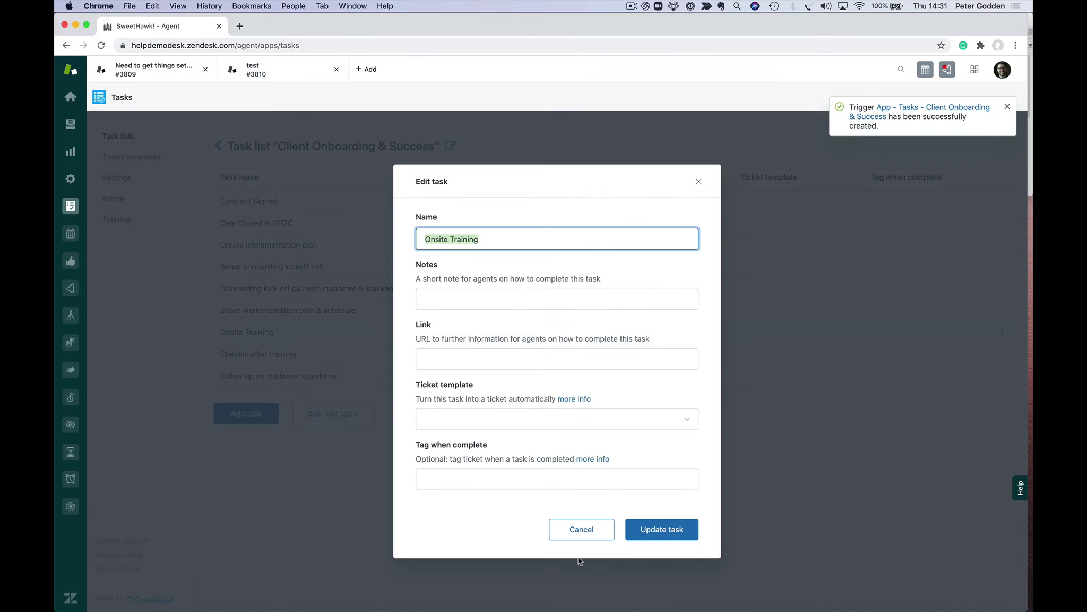
click(573, 417)
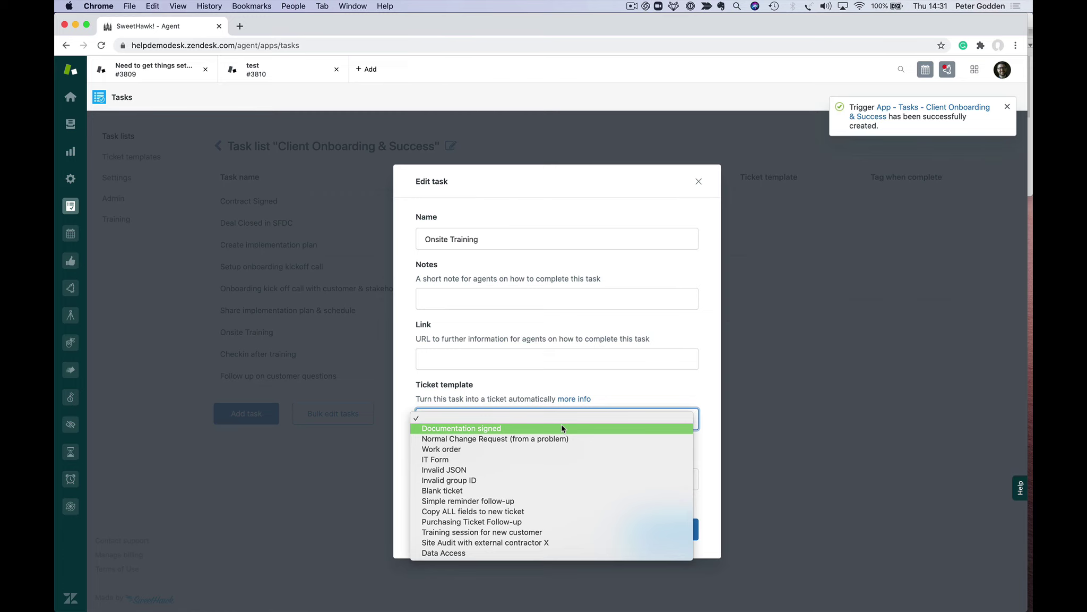
click(567, 532)
click(661, 533)
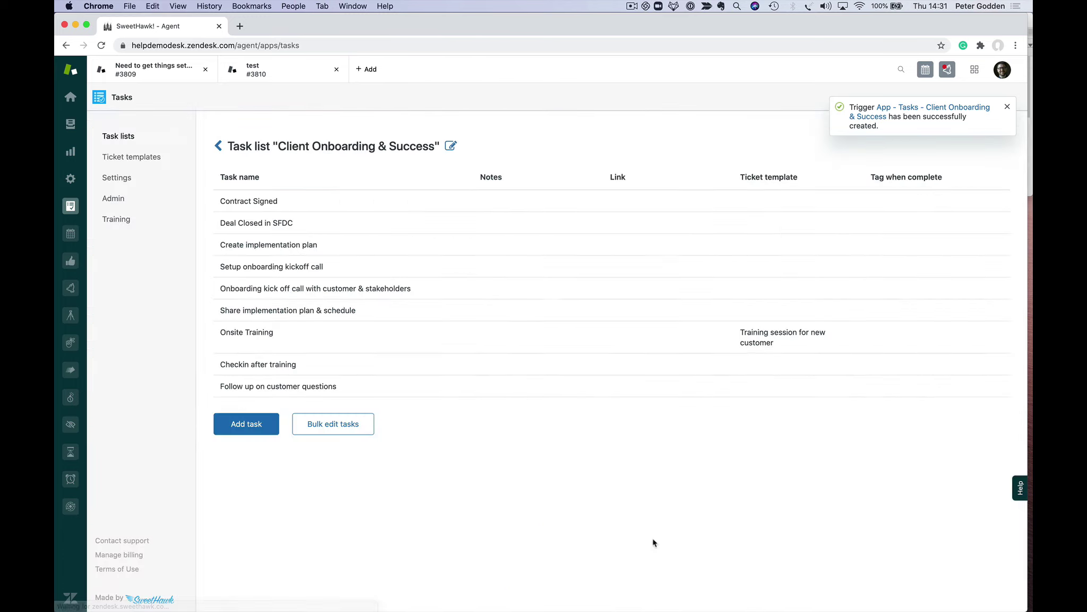
Step: From ticket #3810, submit a new ticket with description 'test' on the Onboarding form
click(293, 70)
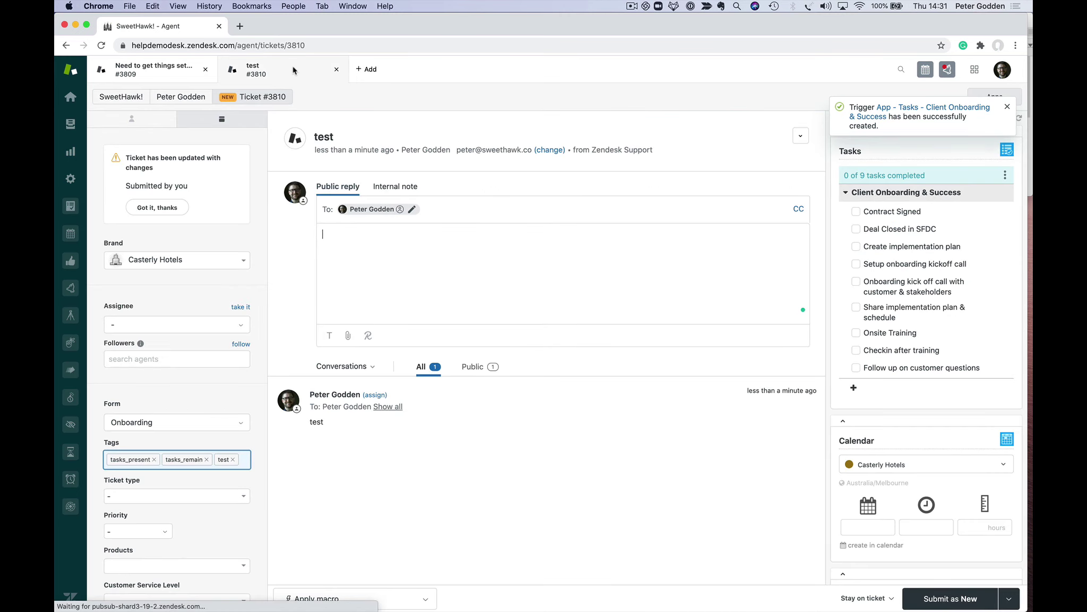
click(366, 69)
click(364, 119)
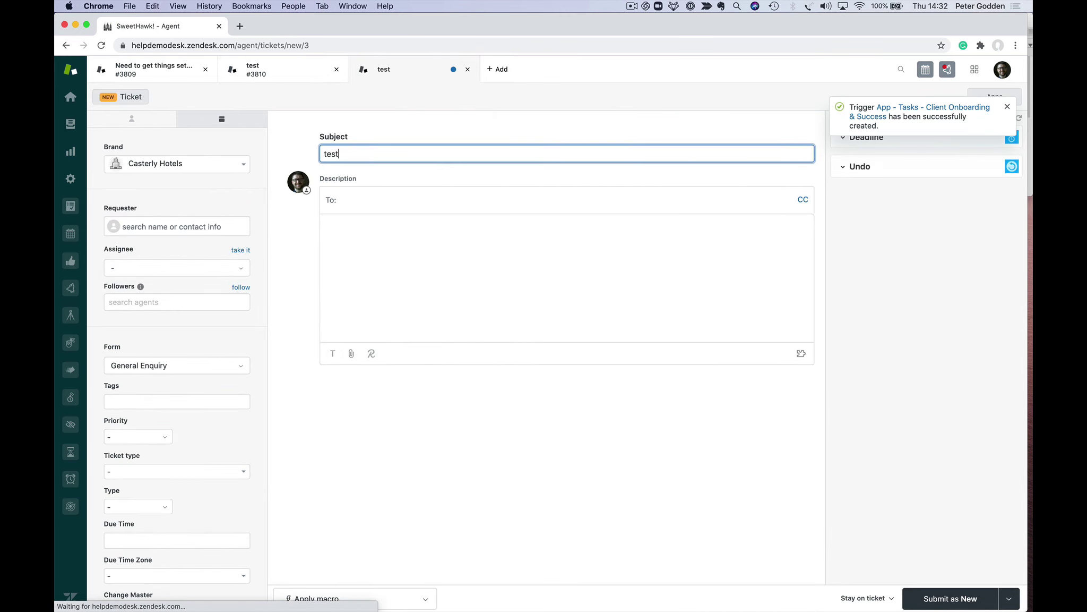
click(362, 247)
text(test)
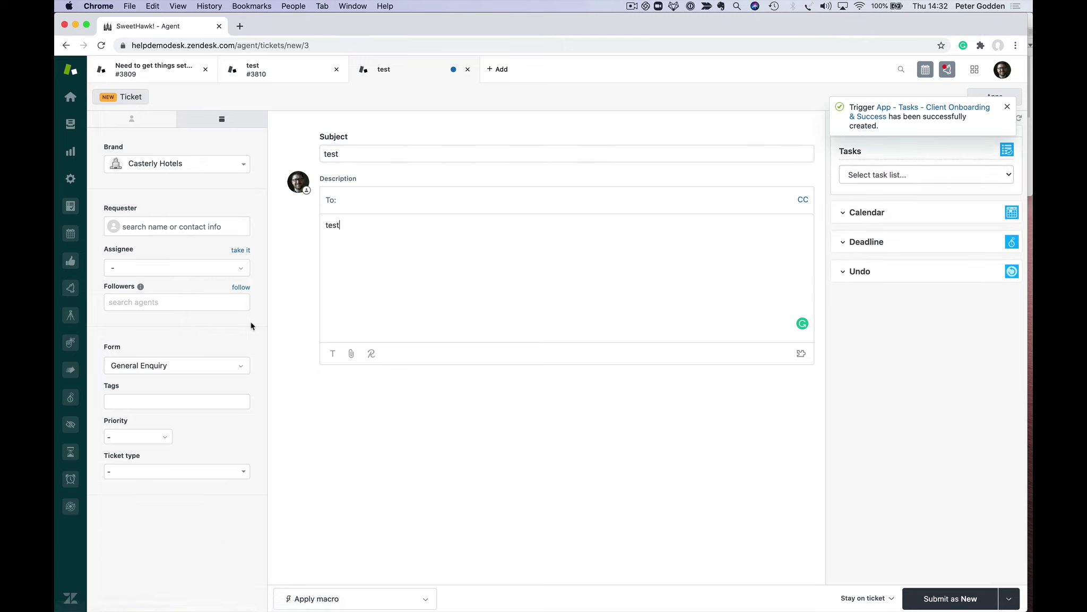
click(201, 365)
scroll(199, 483, down, 5)
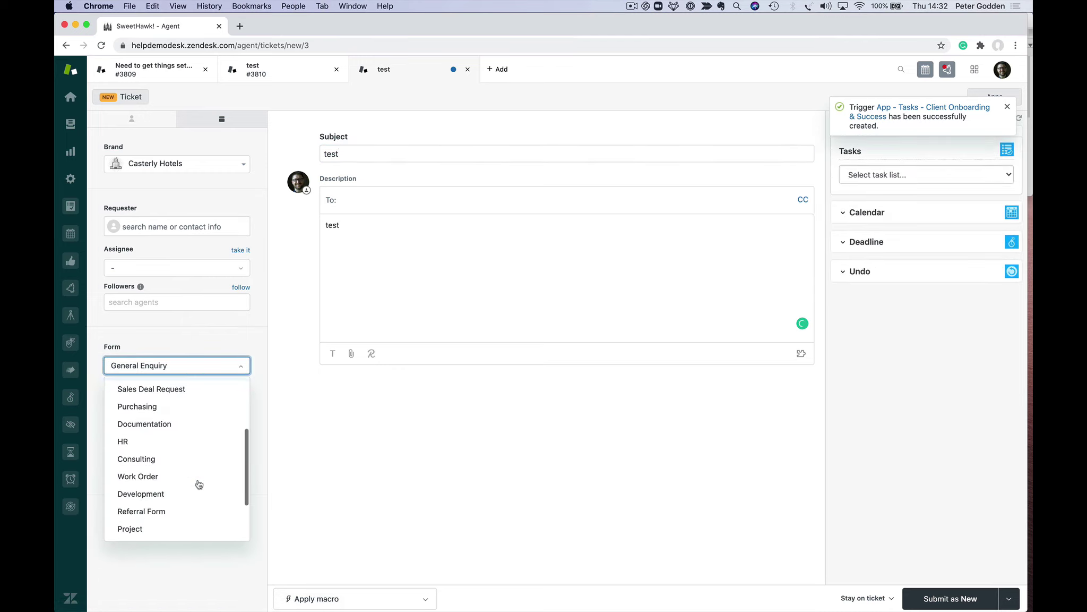
scroll(191, 488, down, 3)
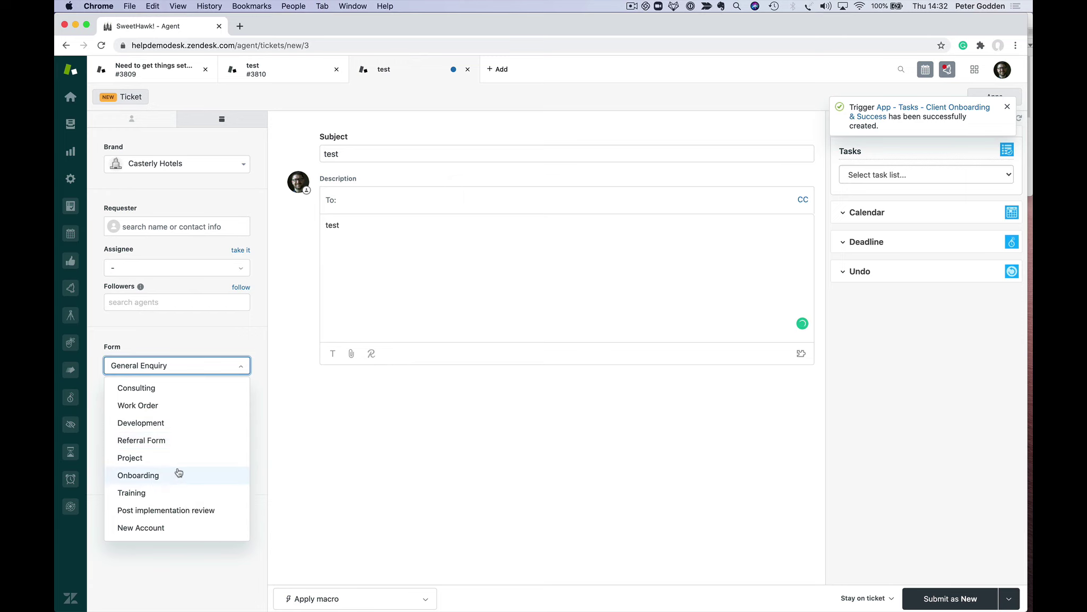
click(179, 472)
click(945, 598)
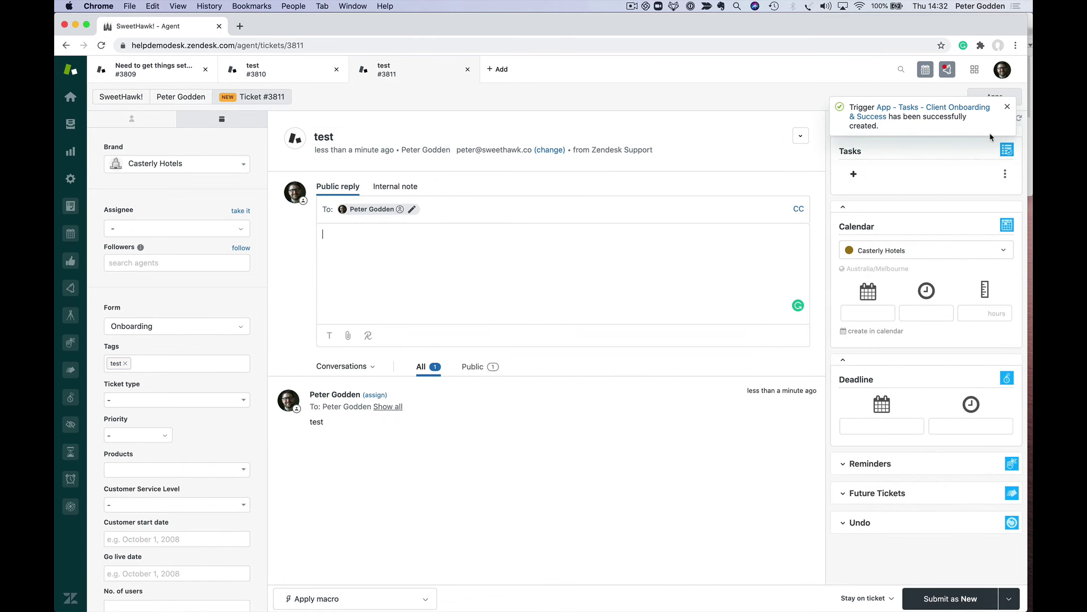
Step: Reload the sidebar apps, view Onsite Training's subticket #3812, then return to parent ticket #3811
click(1020, 119)
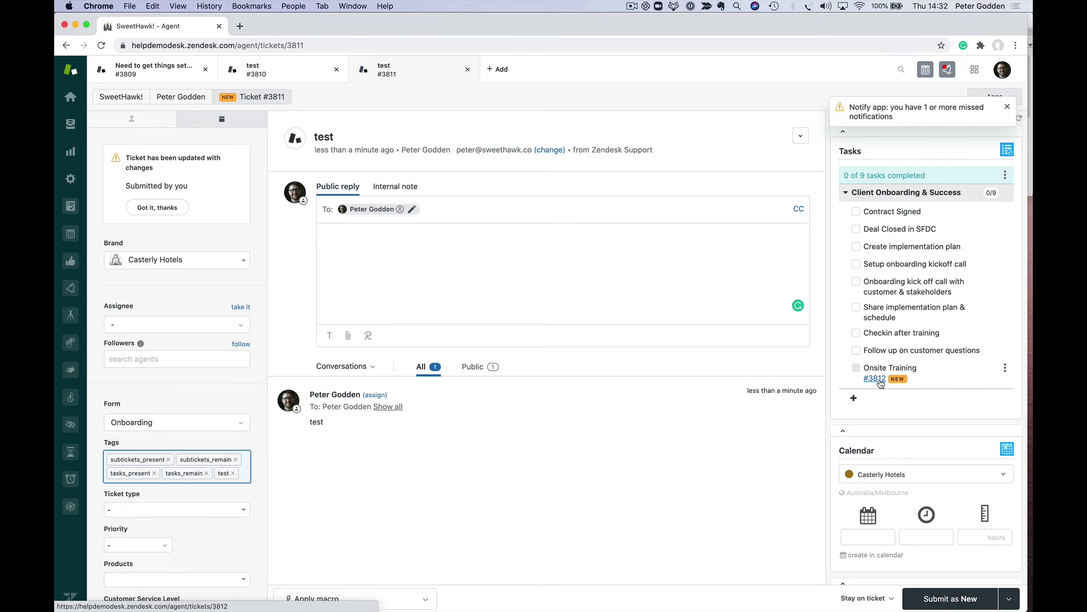
click(877, 380)
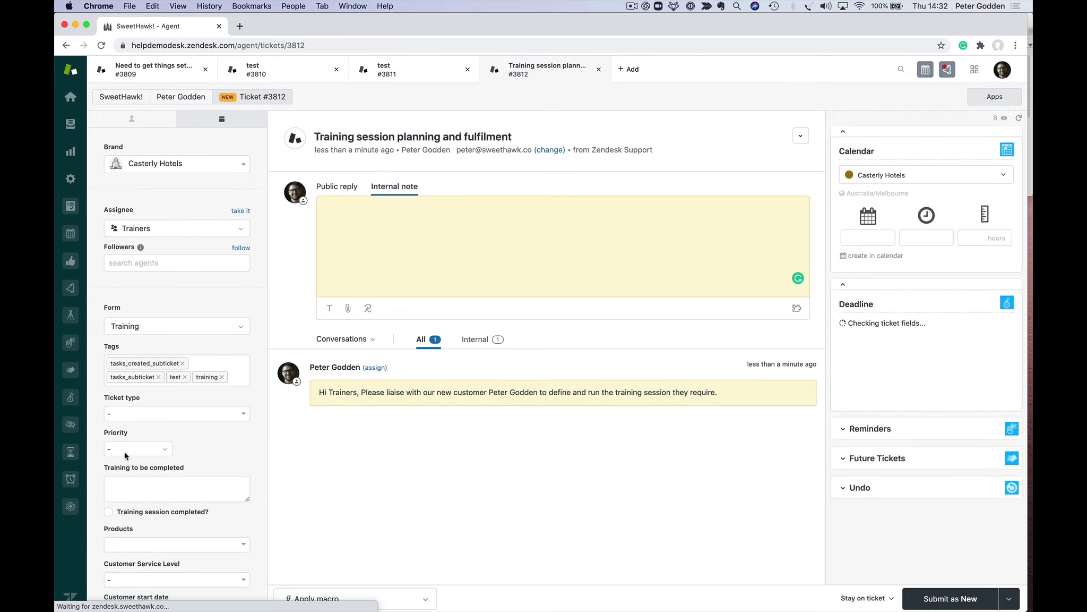
scroll(164, 509, down, 1)
scroll(164, 509, up, 1)
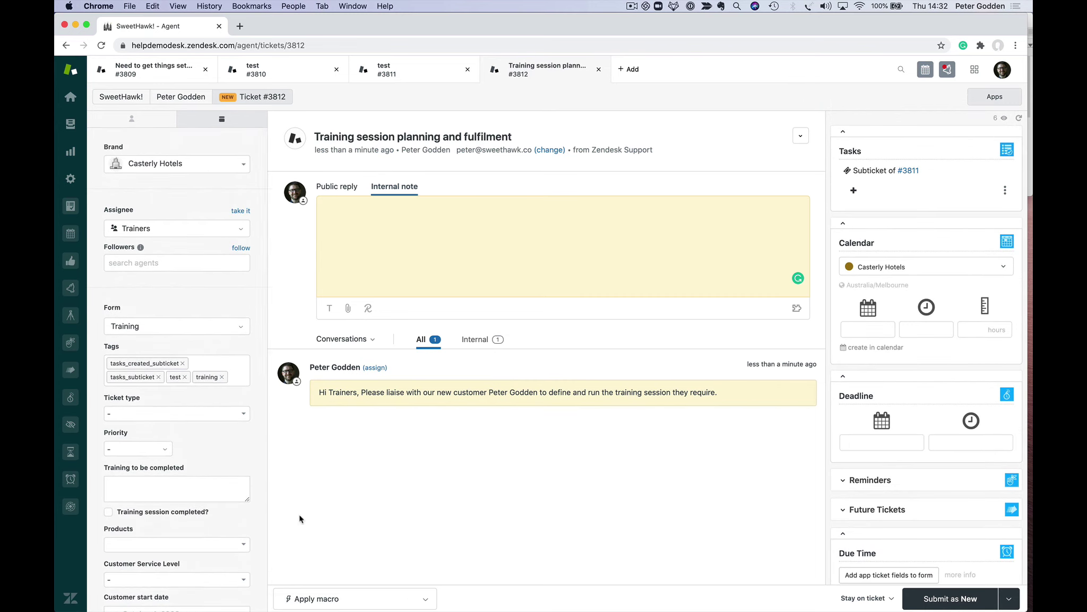
click(911, 171)
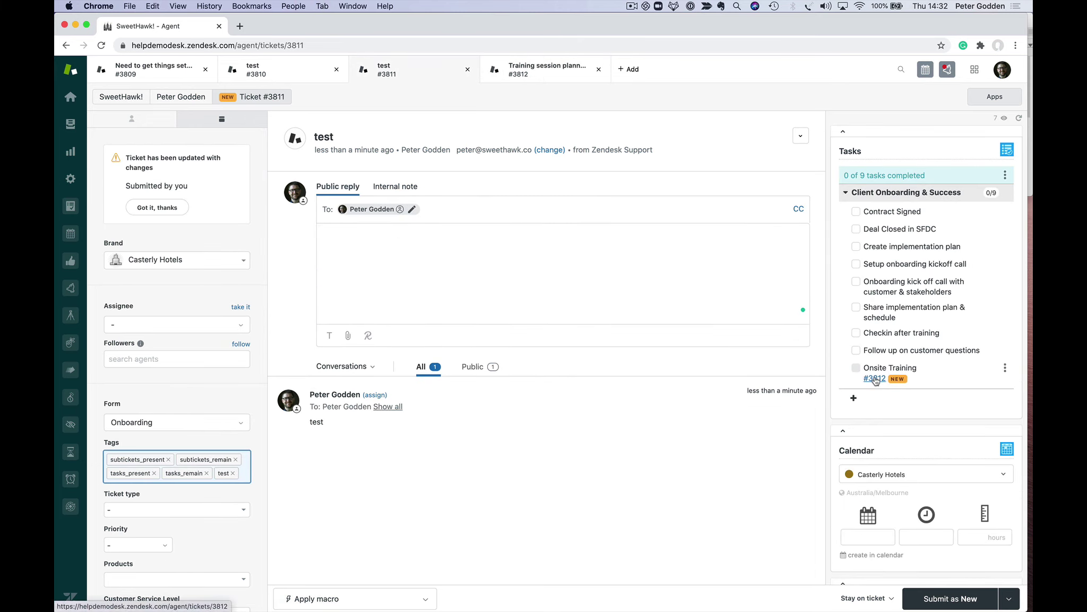